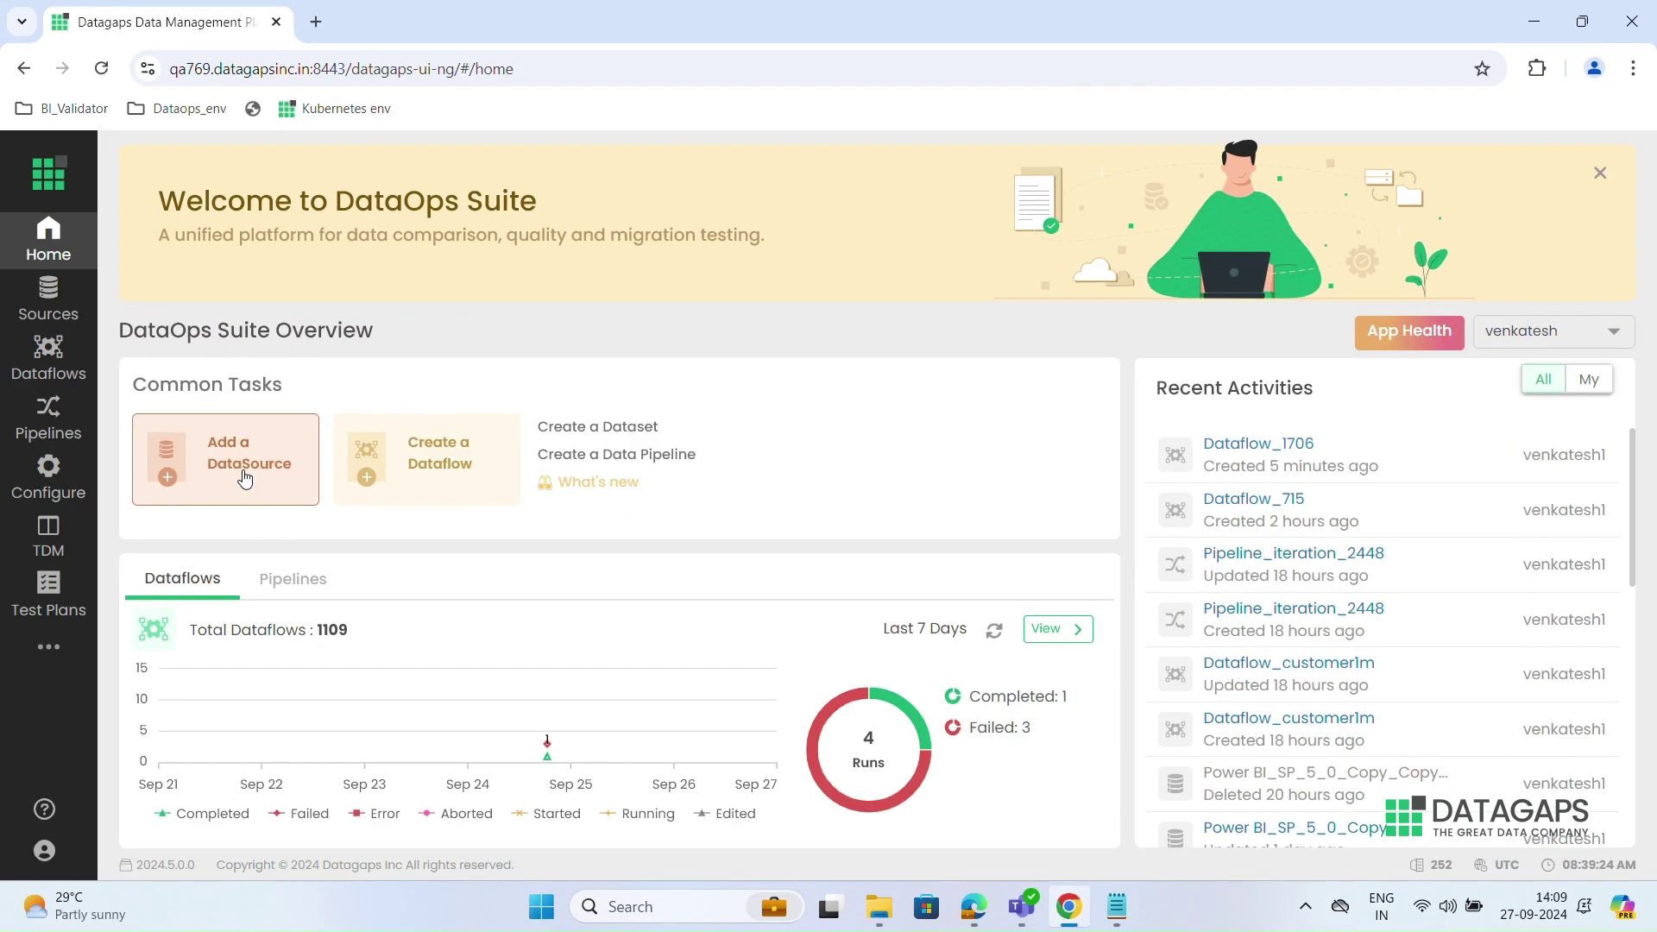
# Step: Browse the BI source types (Power BI, Tableau, Oracle Analytics), then go to the Dataflows list
pyautogui.click(245, 479)
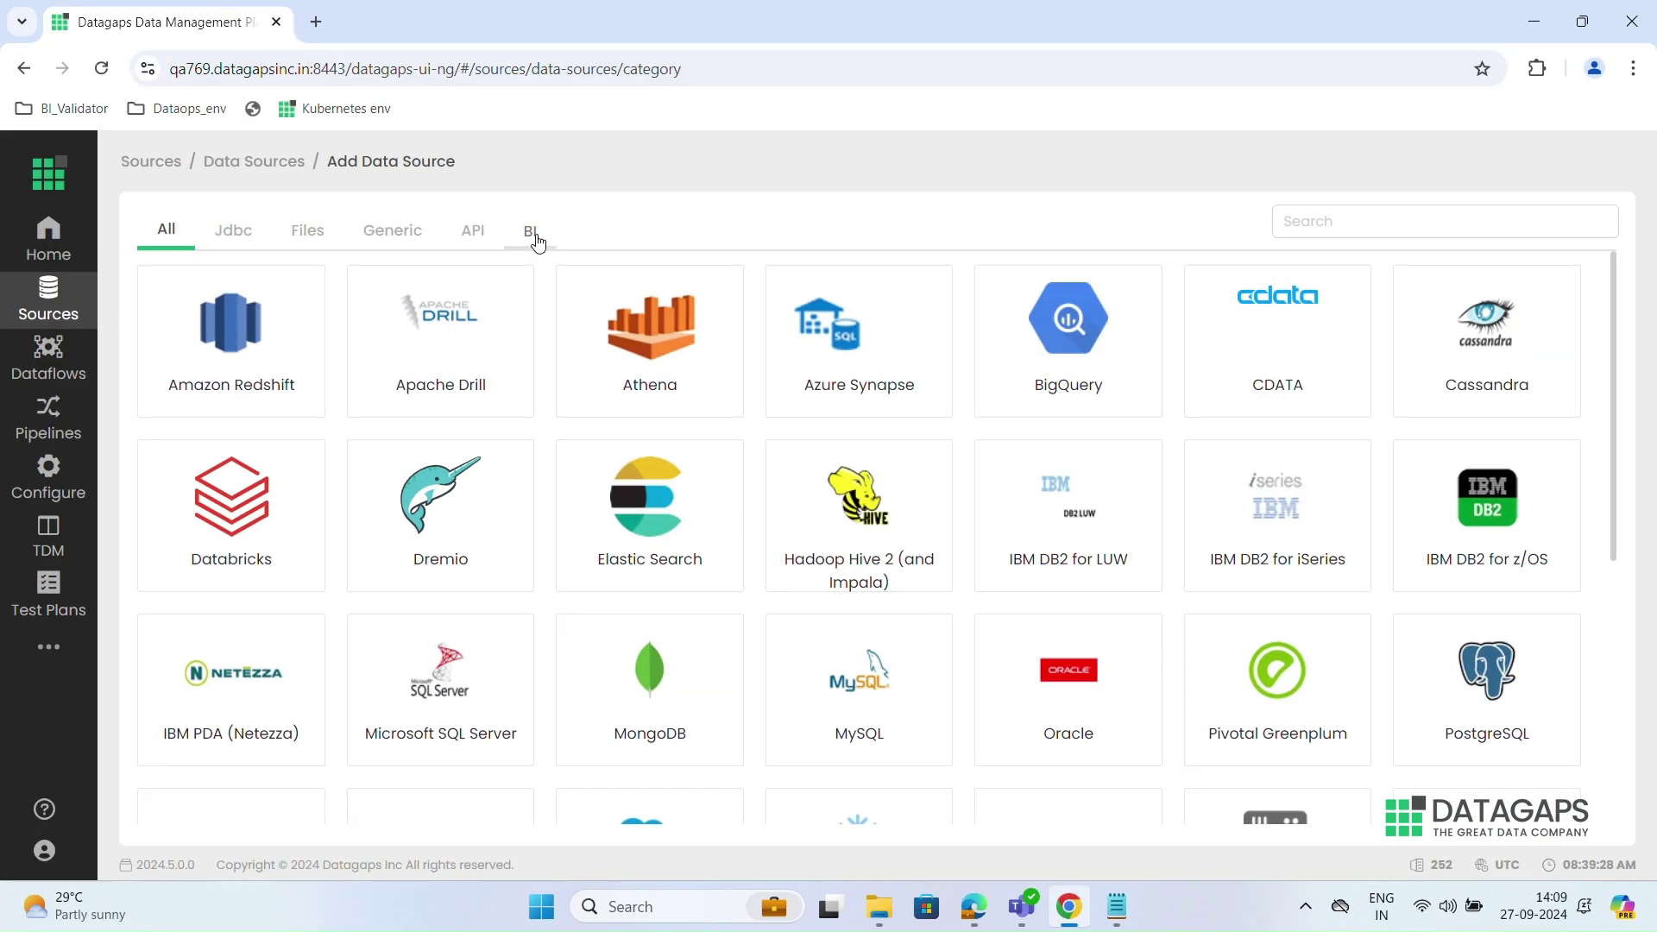
pyautogui.click(532, 231)
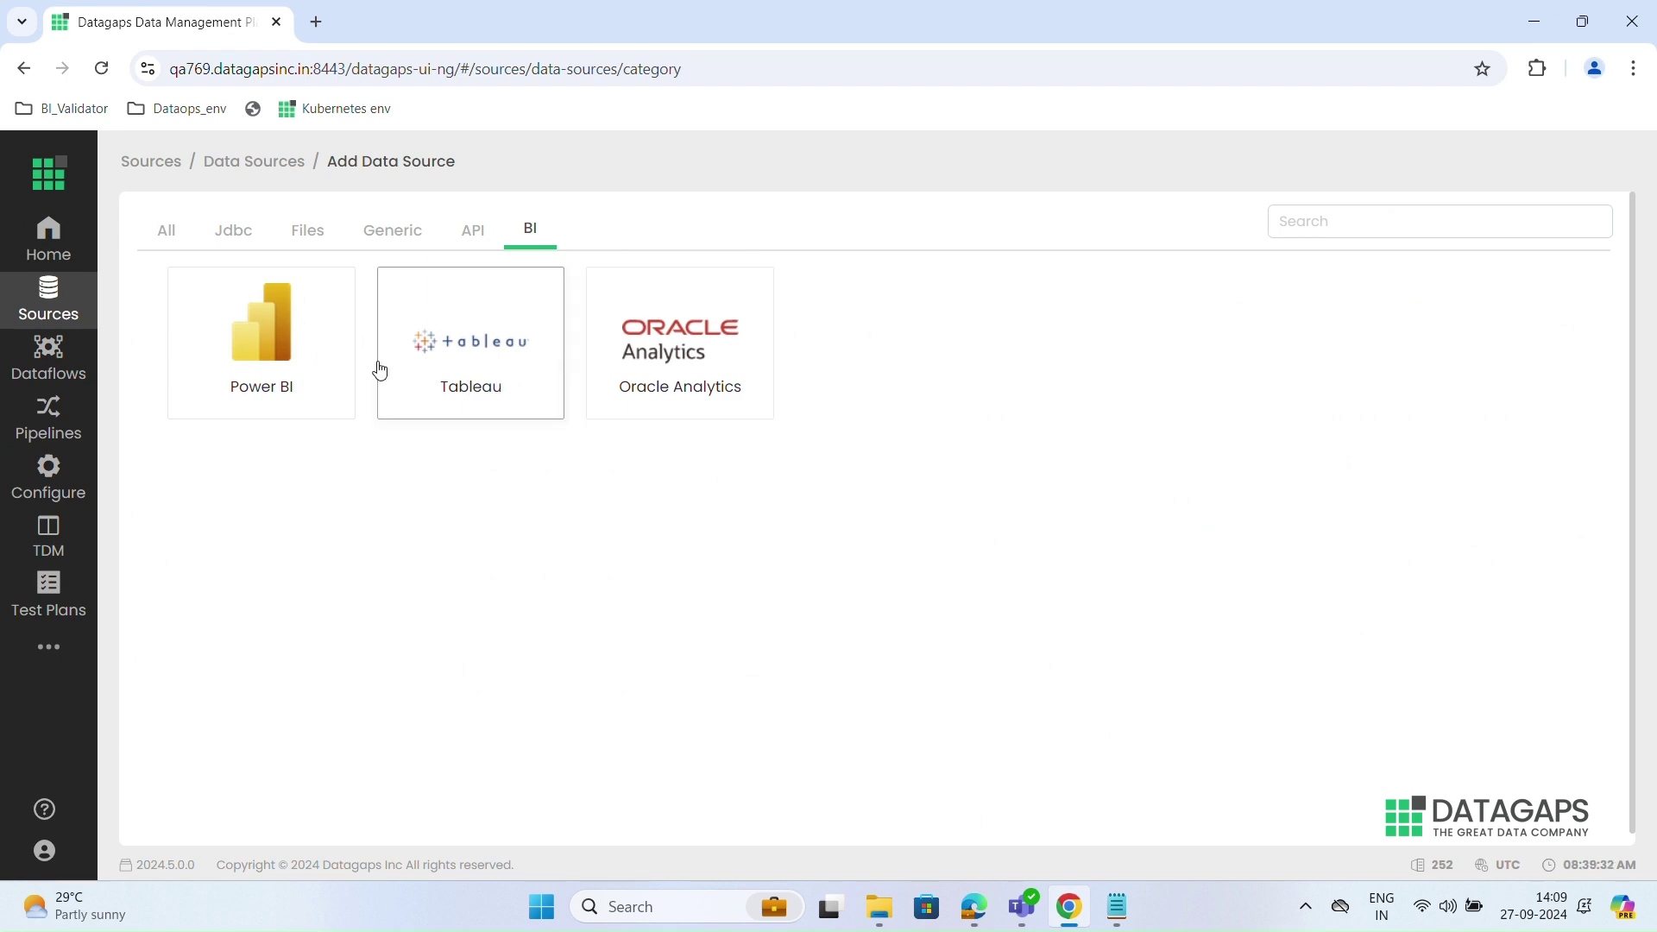
pyautogui.click(49, 358)
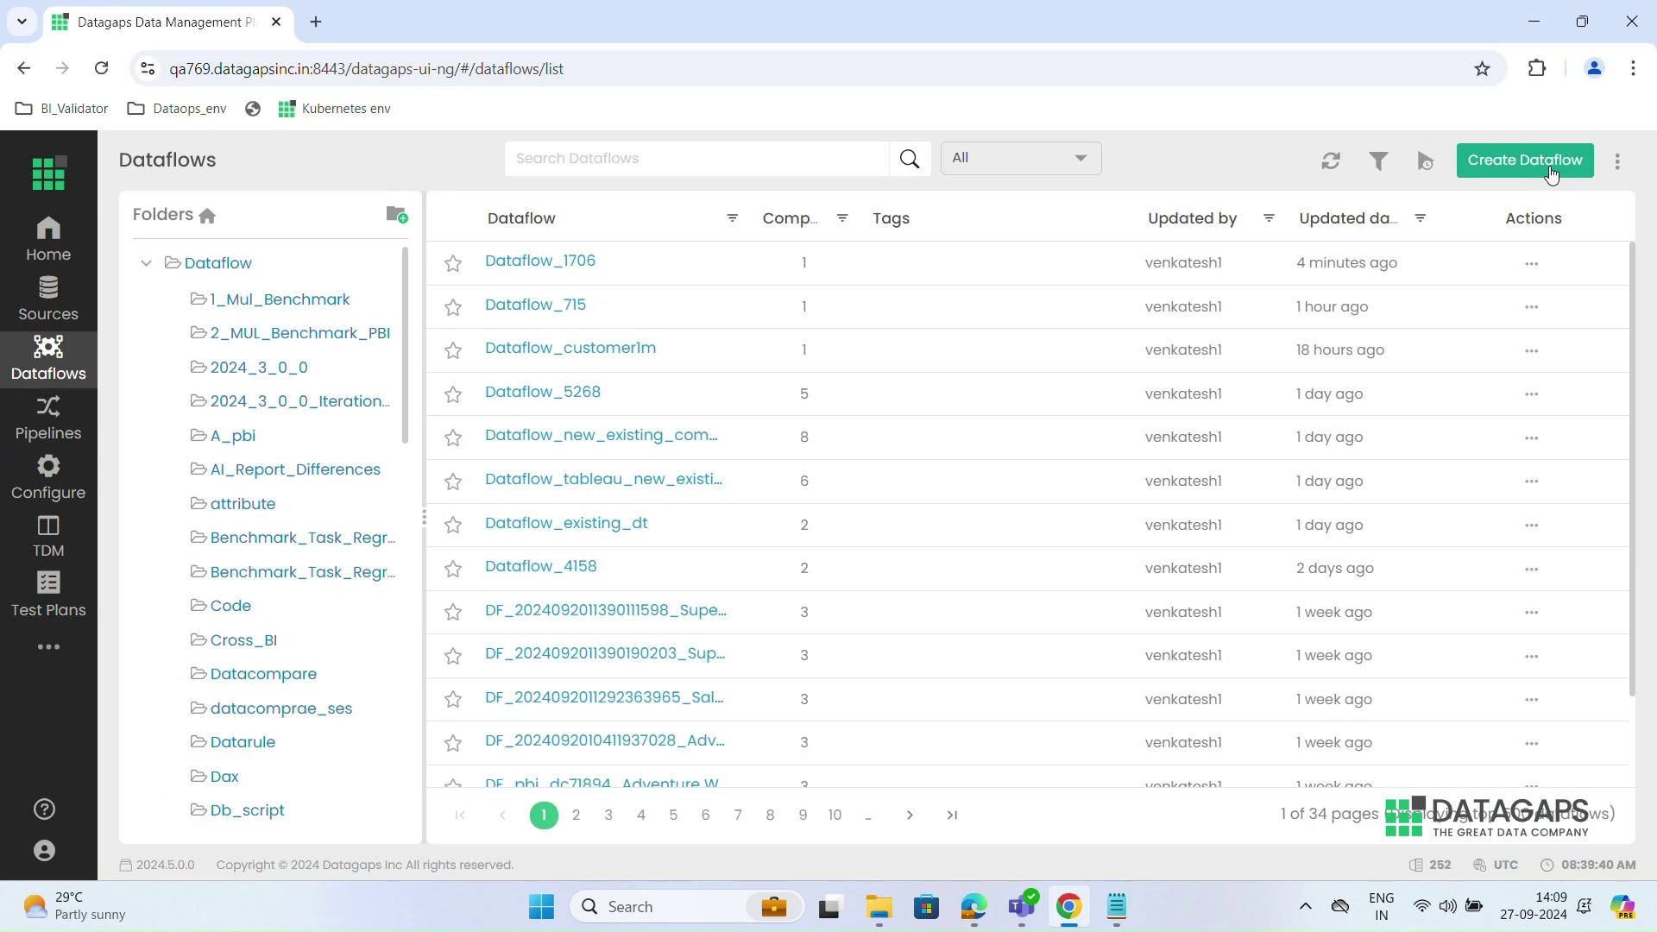
# Step: Create and save dataflow Dataflow_2659 with the default livy142livy engine
pyautogui.click(1455, 176)
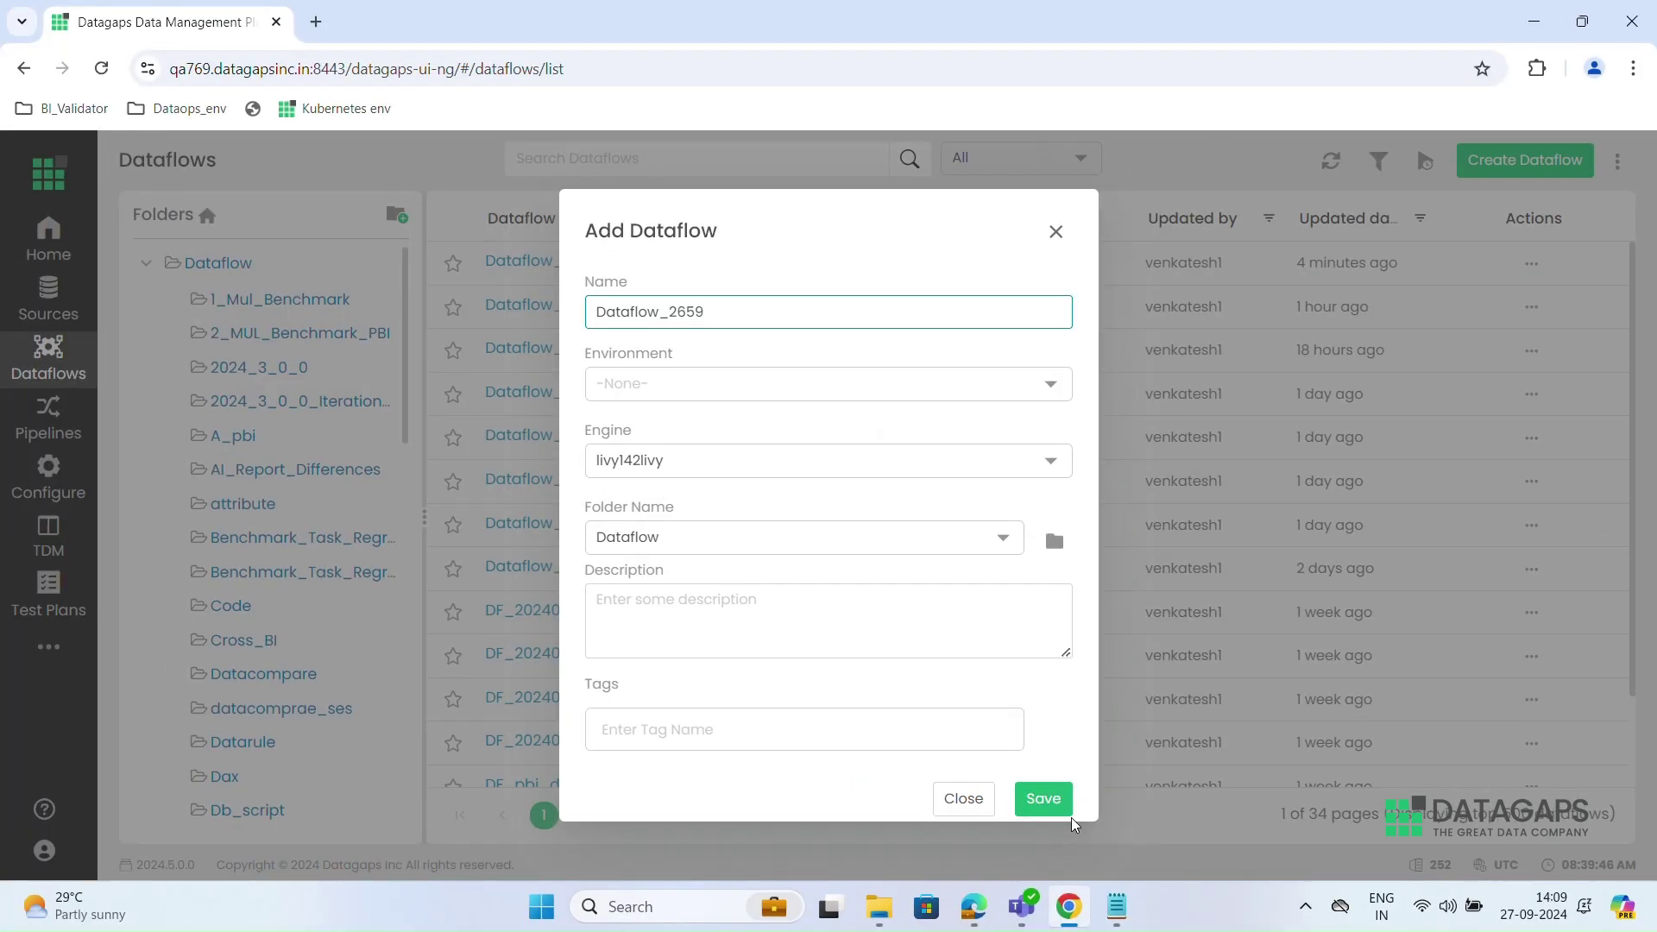
pyautogui.click(1045, 800)
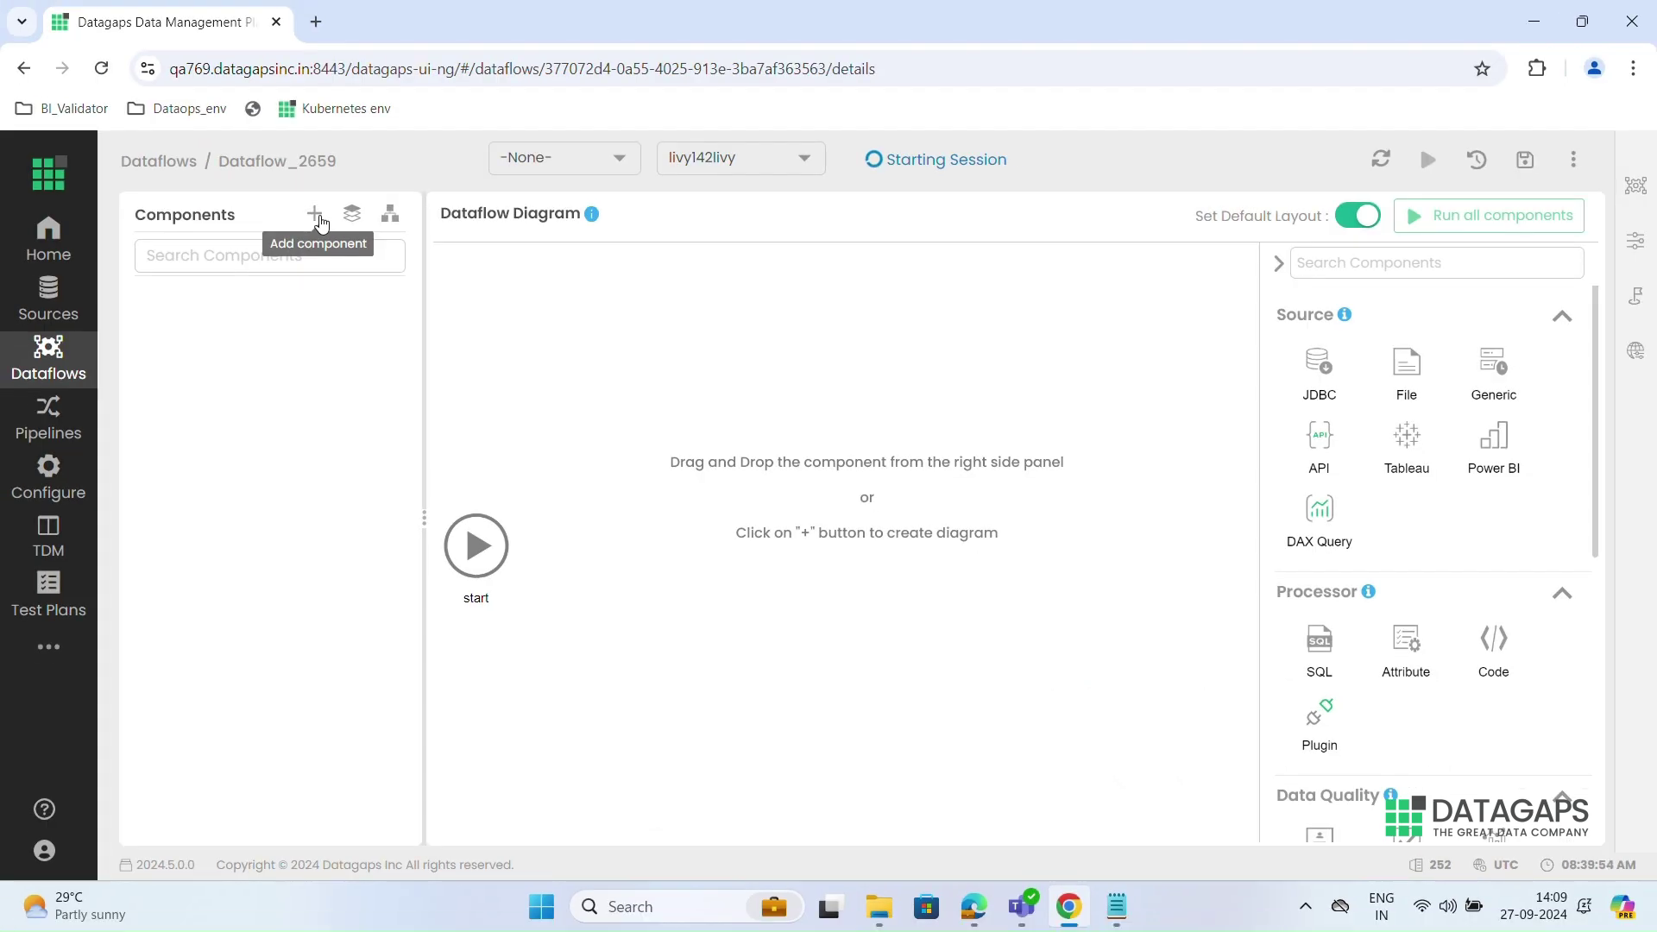
# Step: Add Cross BI 1 comparing Power BI_10_7_24_master_user (Report A) with Tableau_dt (Report B)
pyautogui.click(314, 213)
pyautogui.scroll(-2, 725, 519)
pyautogui.scroll(-2, 803, 582)
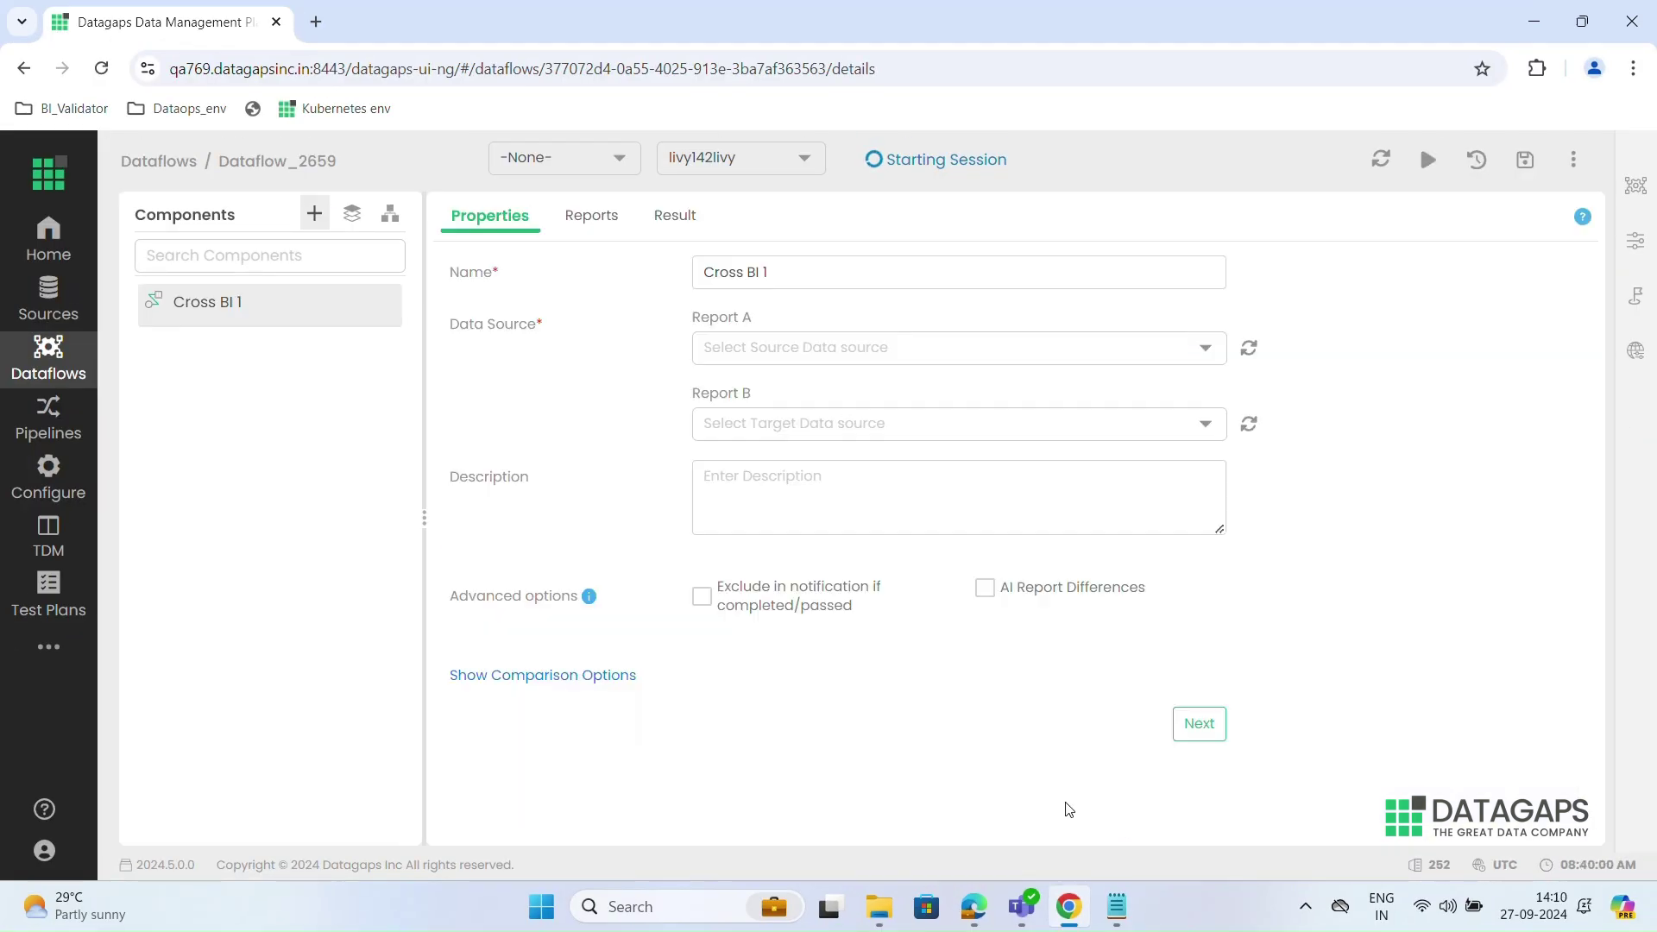
pyautogui.click(1125, 347)
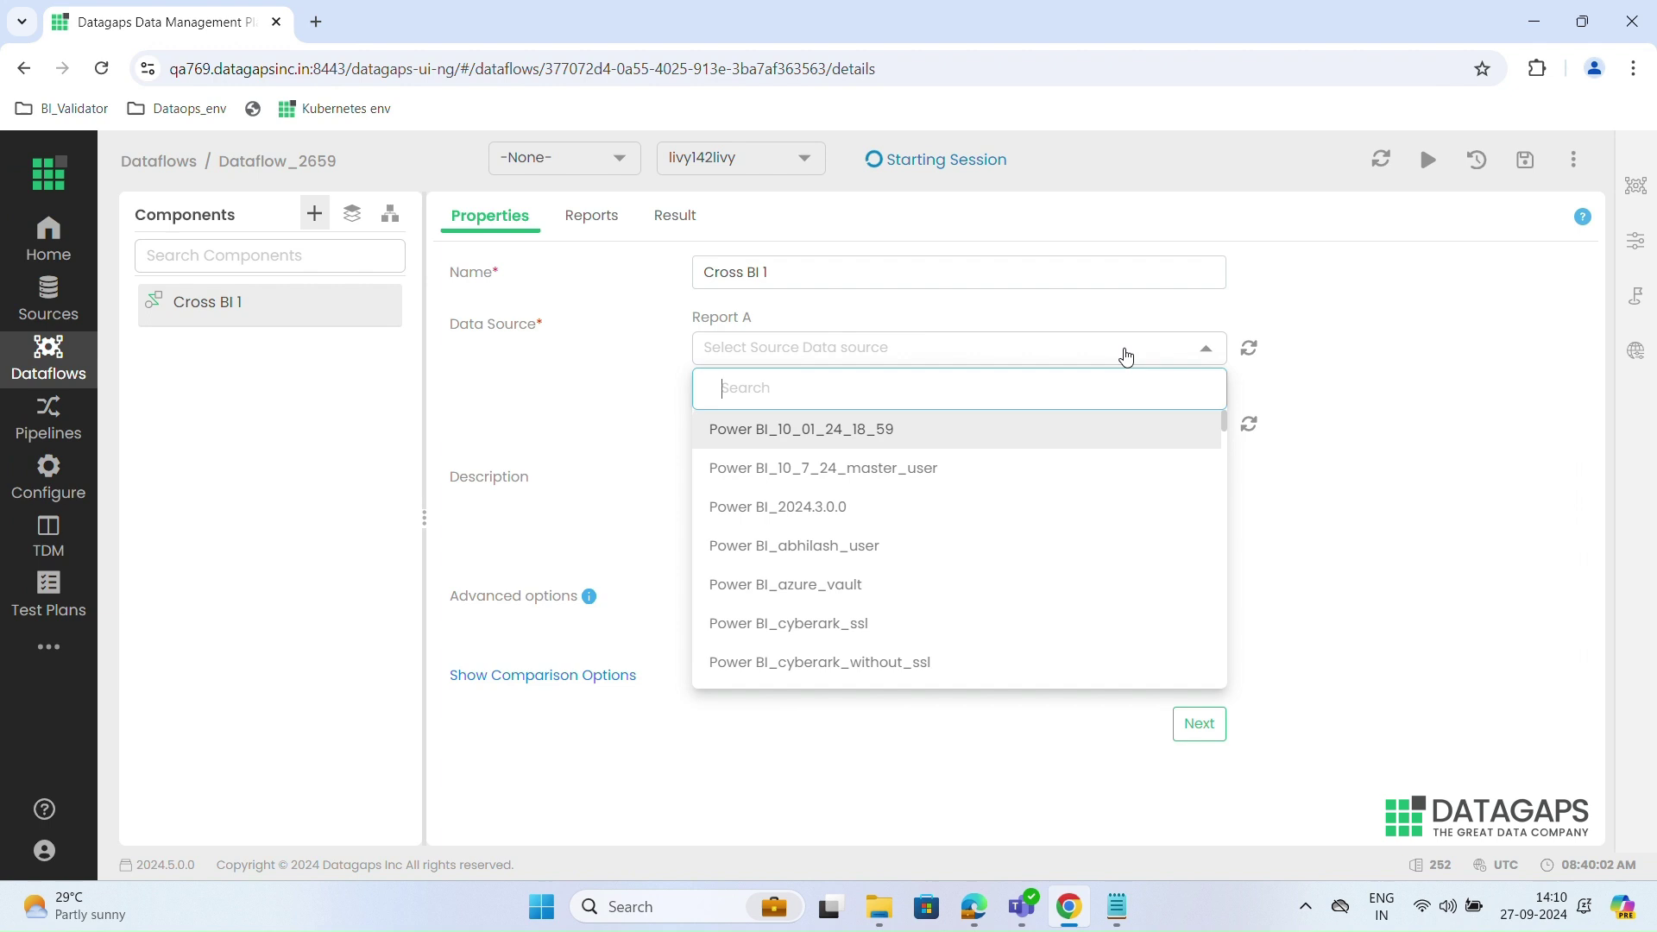
pyautogui.write('mas')
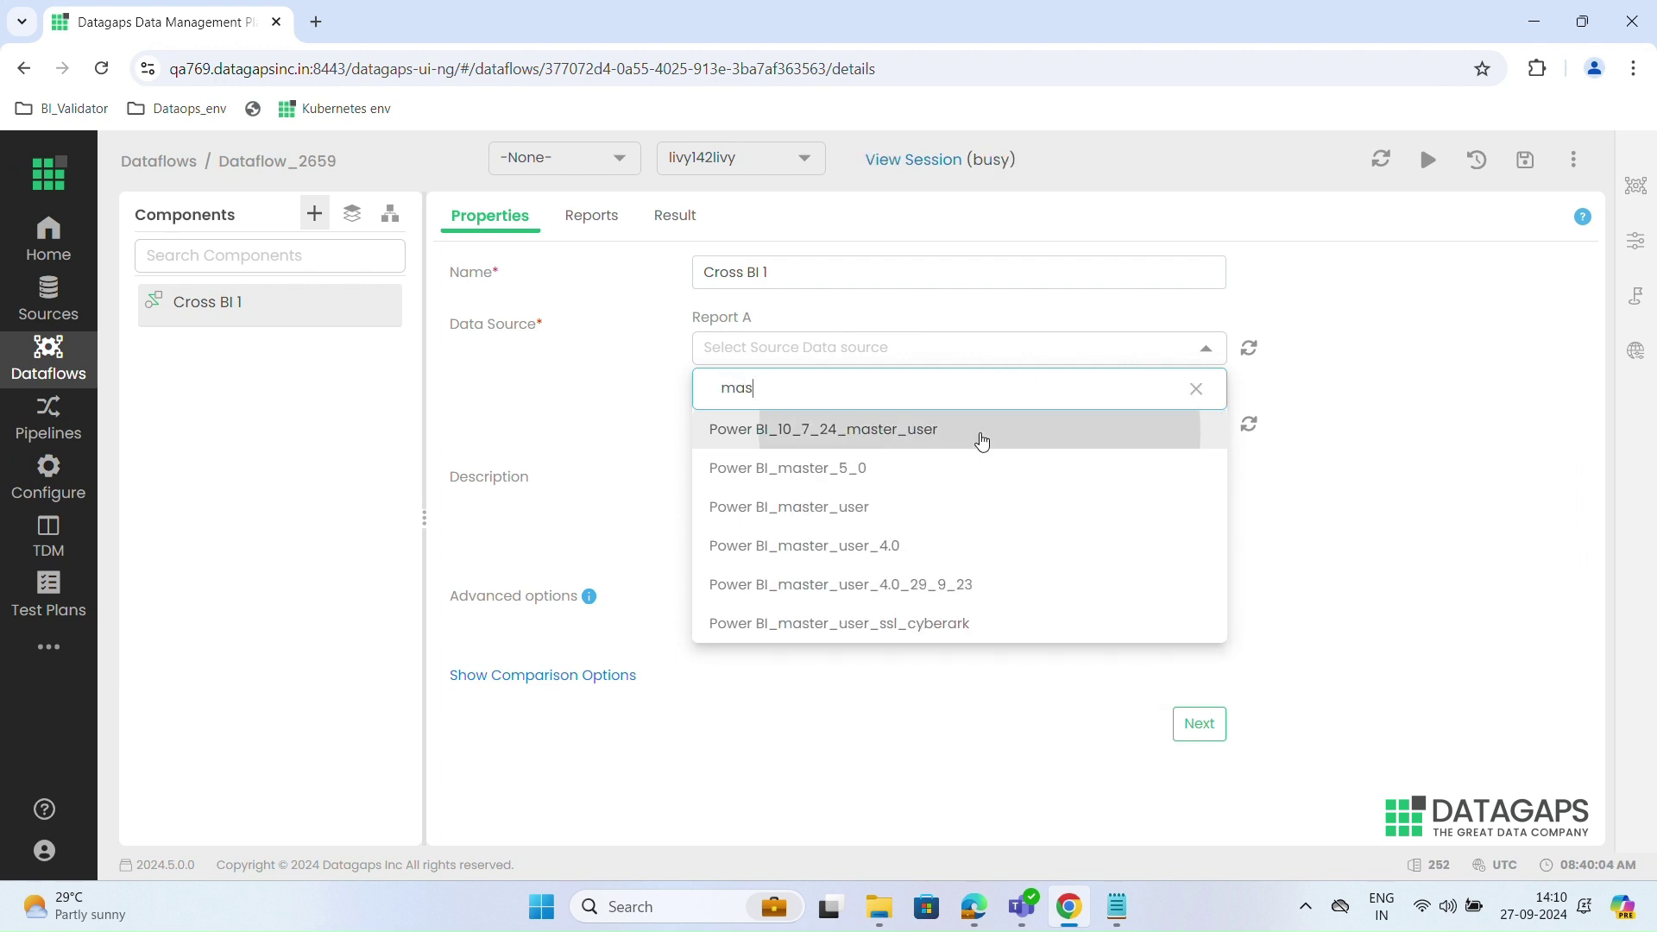
pyautogui.click(979, 429)
pyautogui.write('dt')
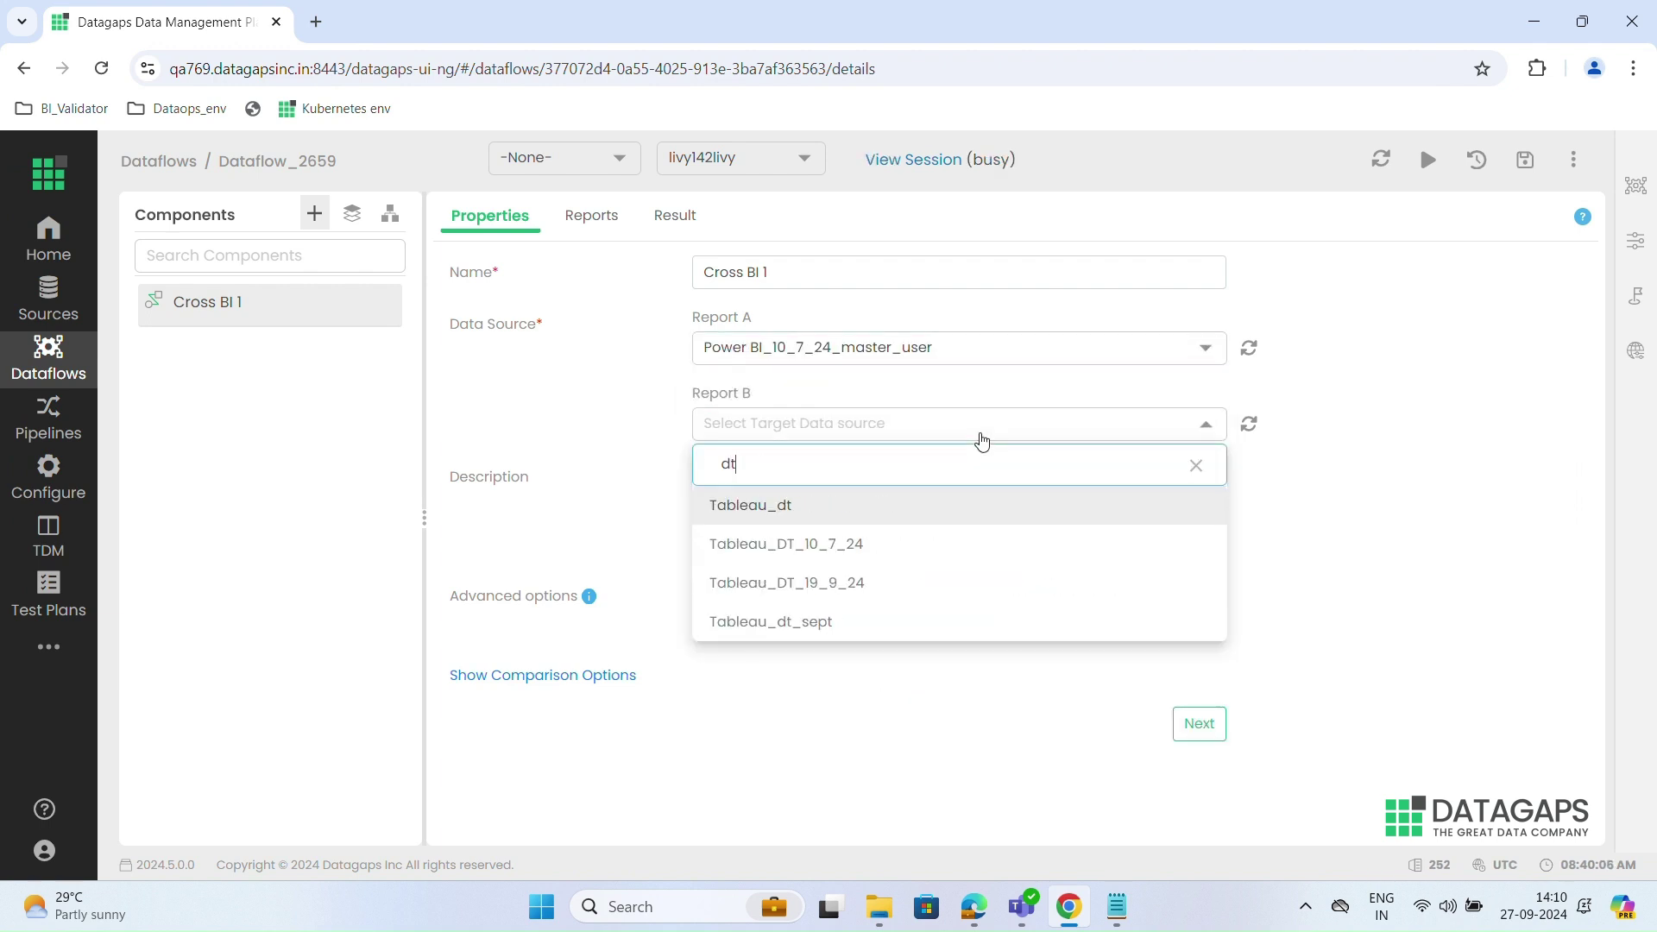
pyautogui.click(905, 505)
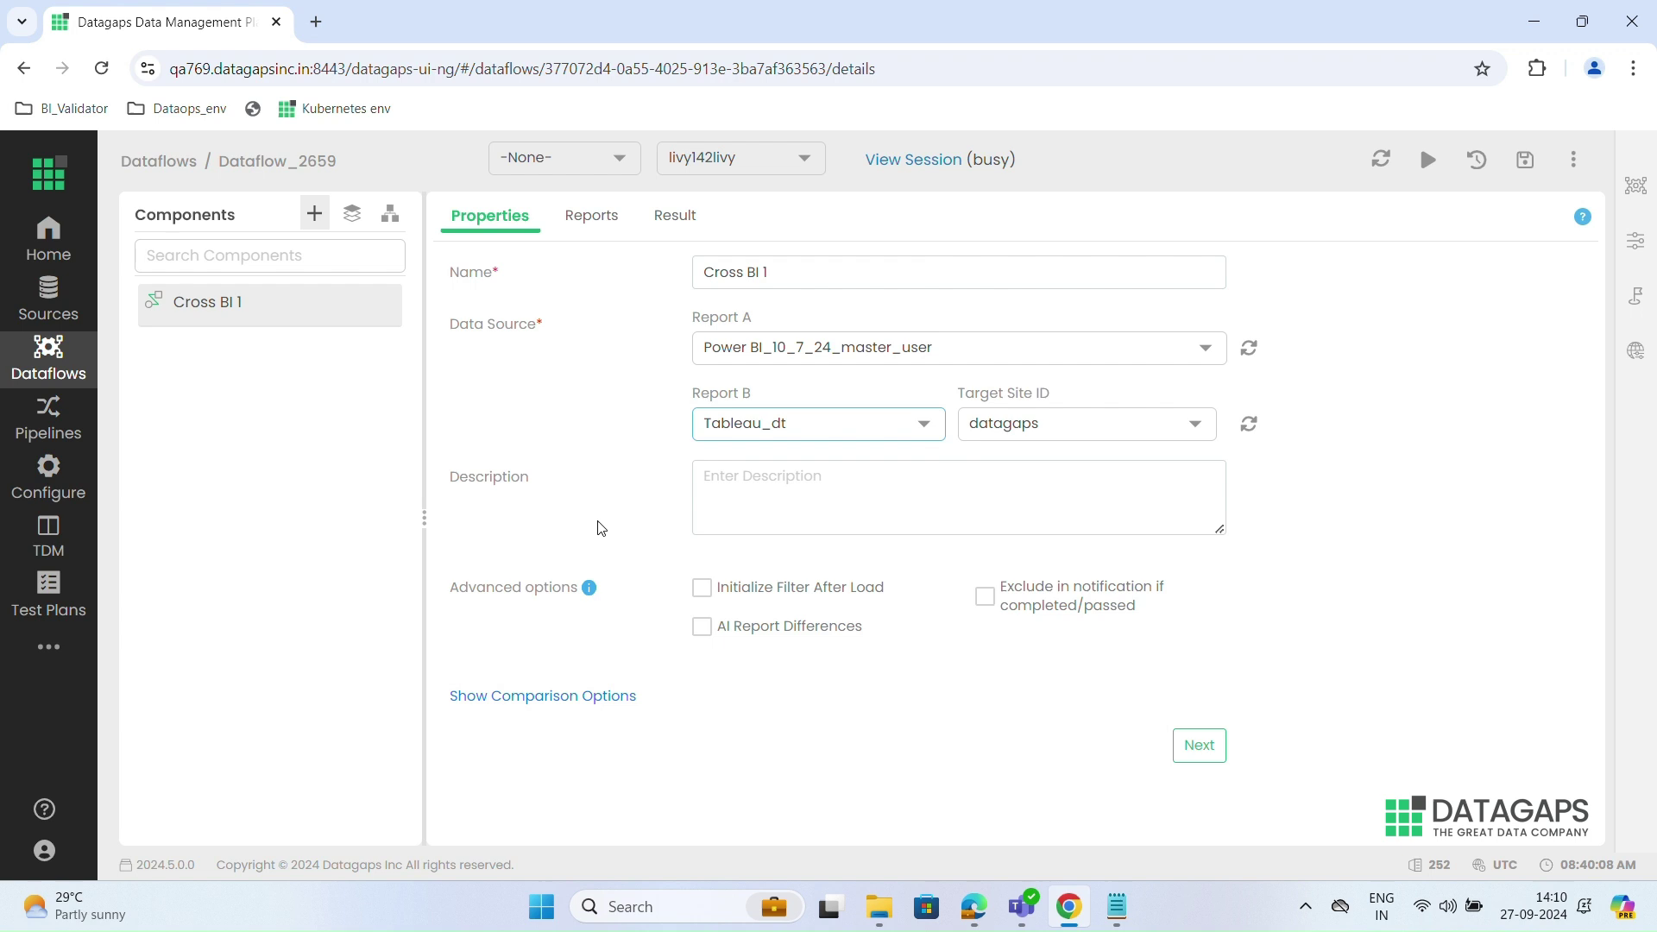
pyautogui.click(584, 696)
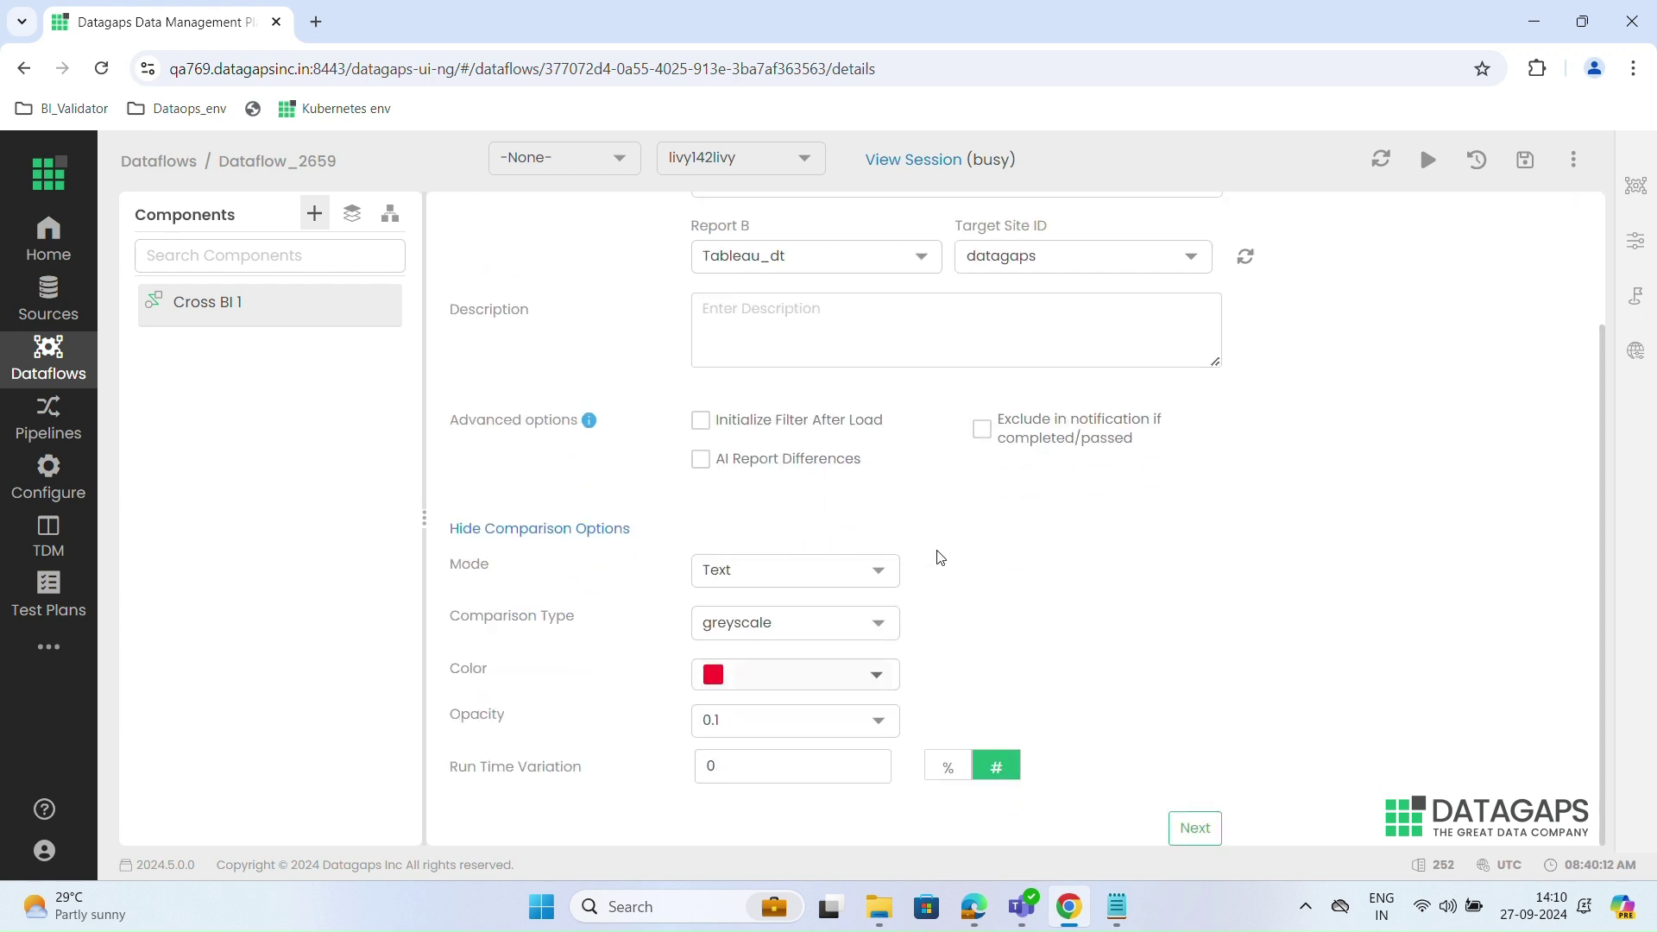
pyautogui.click(557, 527)
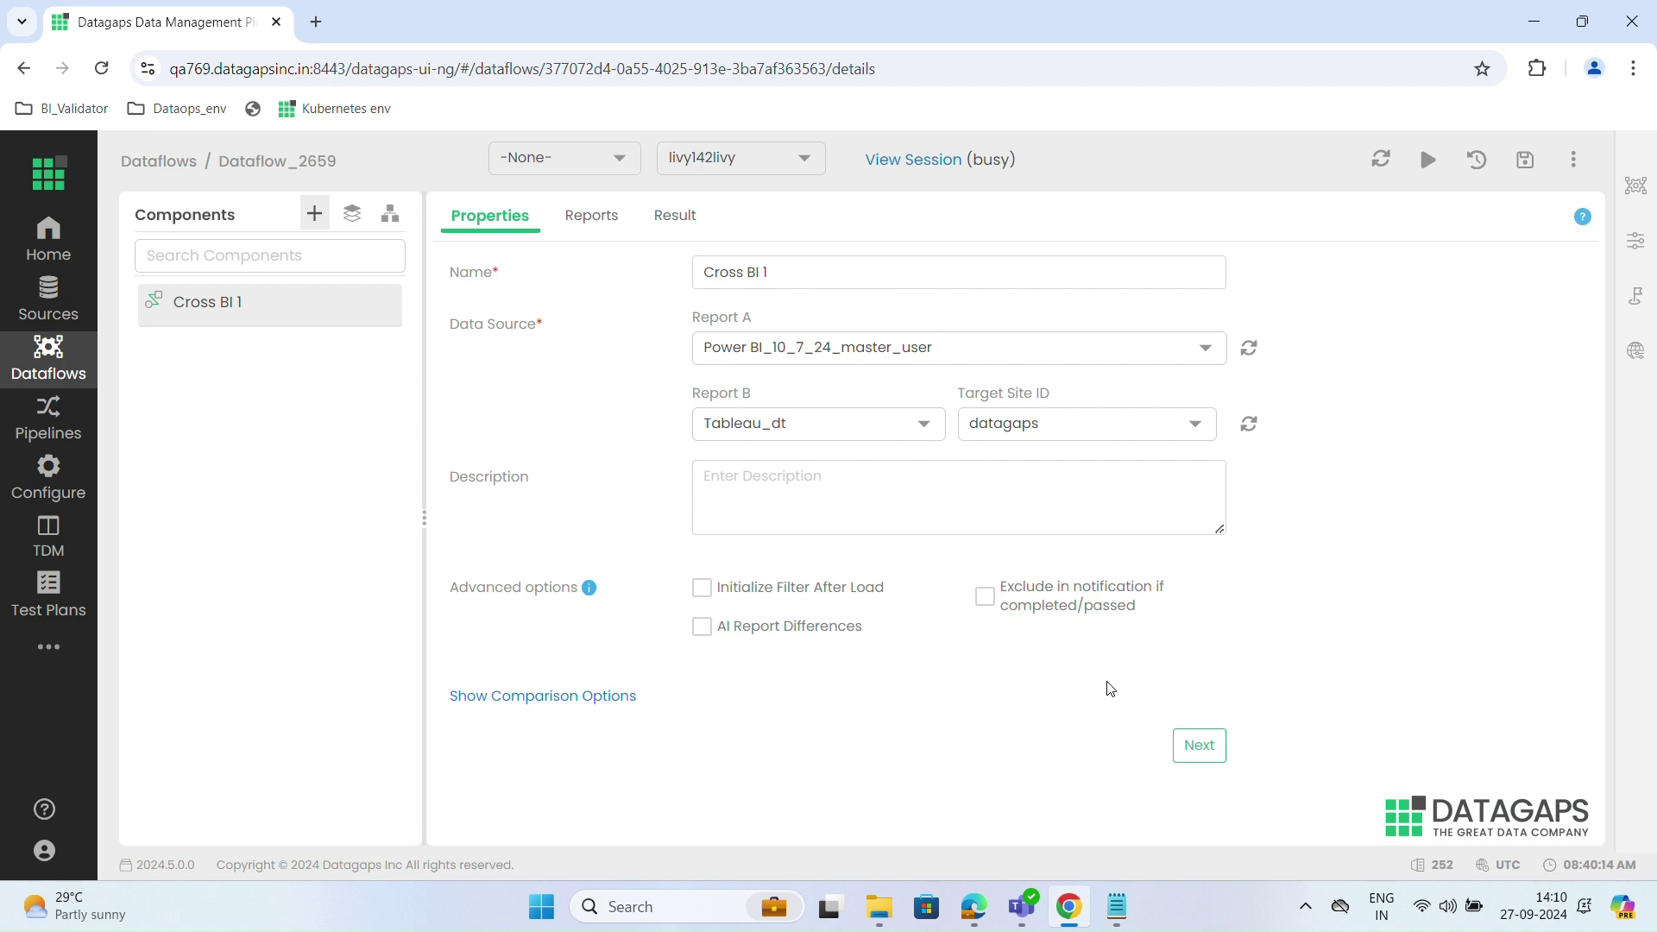
# Step: Add the PTAB Report page from the Catalog Tests workspace as Report A
pyautogui.click(1196, 739)
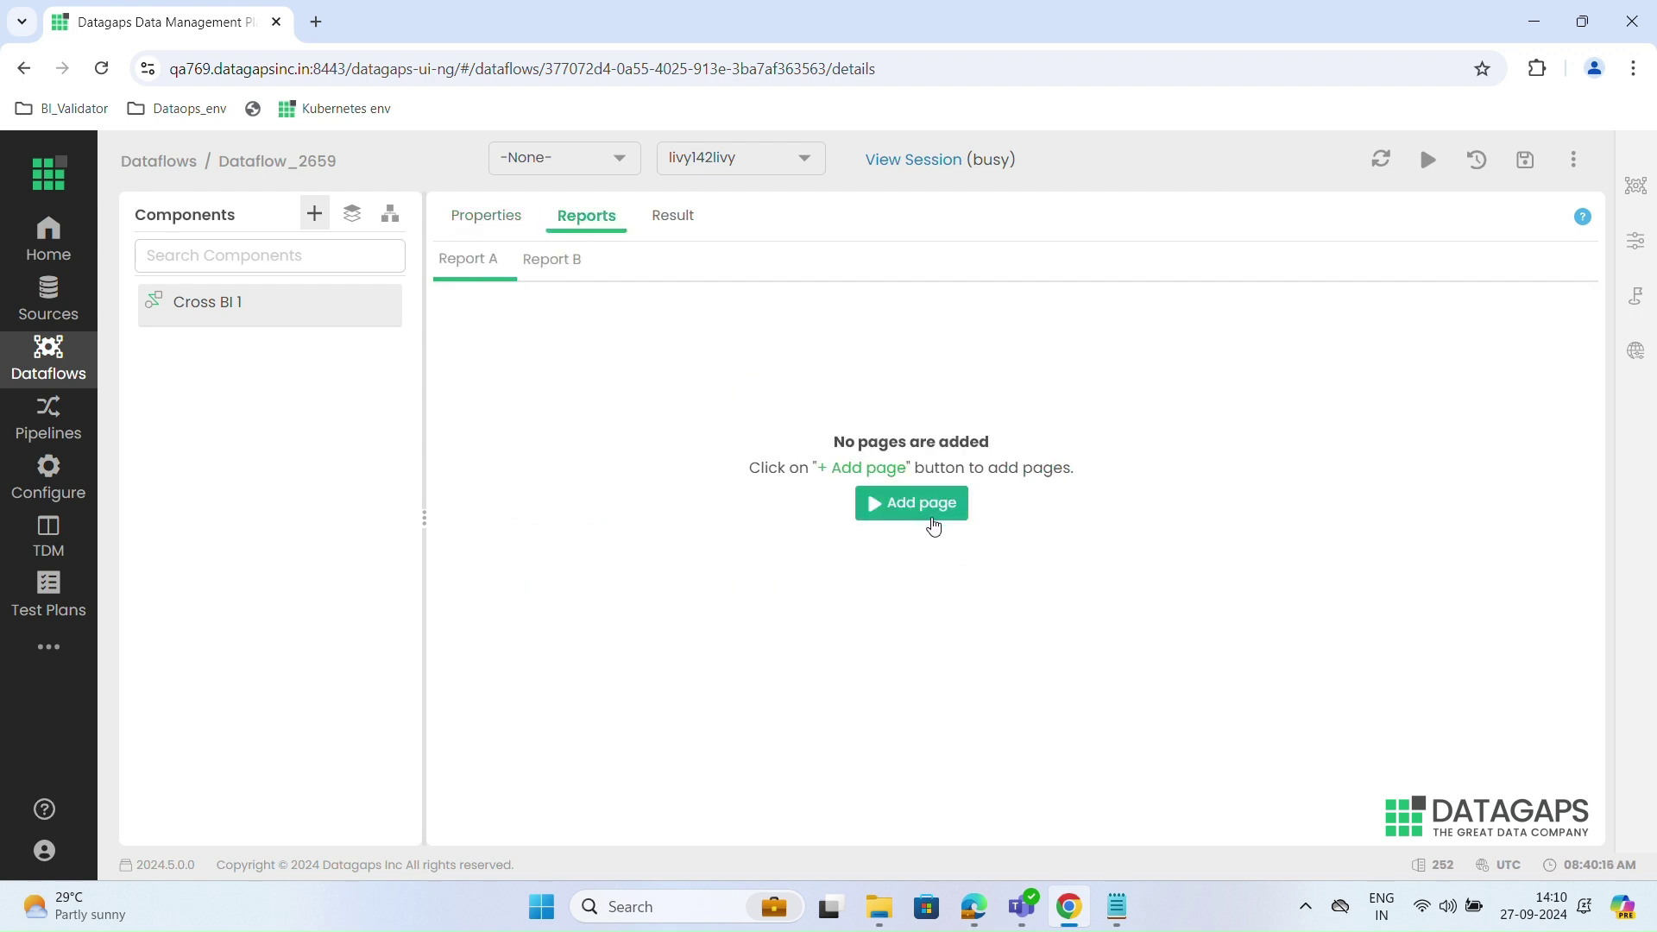
pyautogui.click(920, 505)
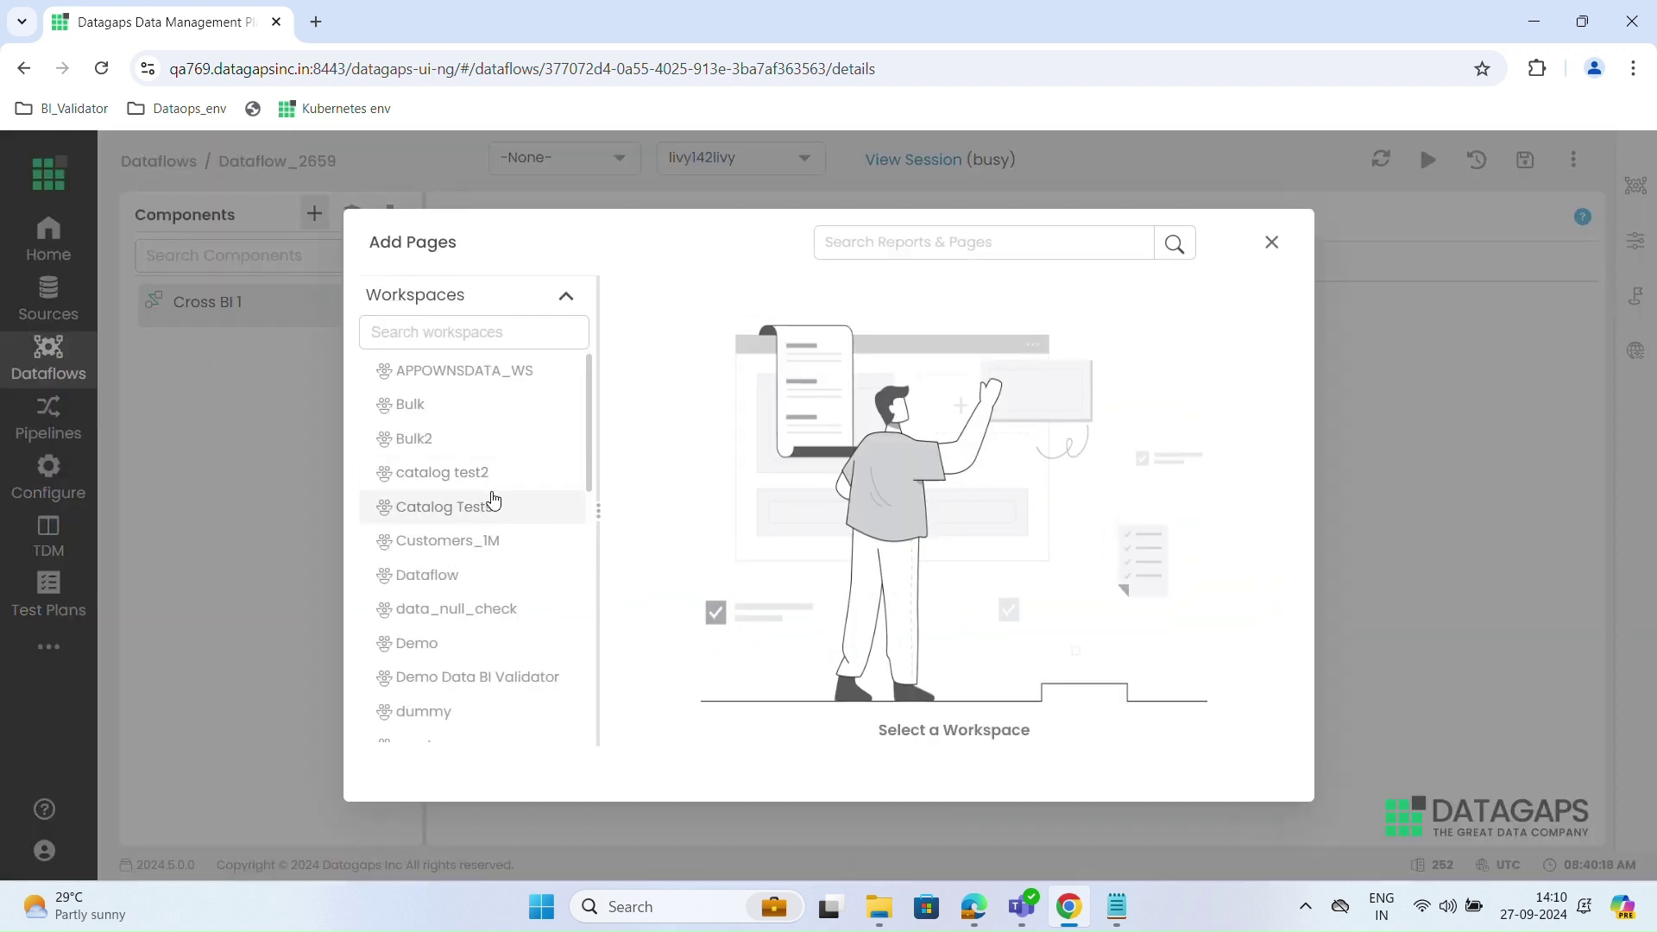
pyautogui.click(477, 513)
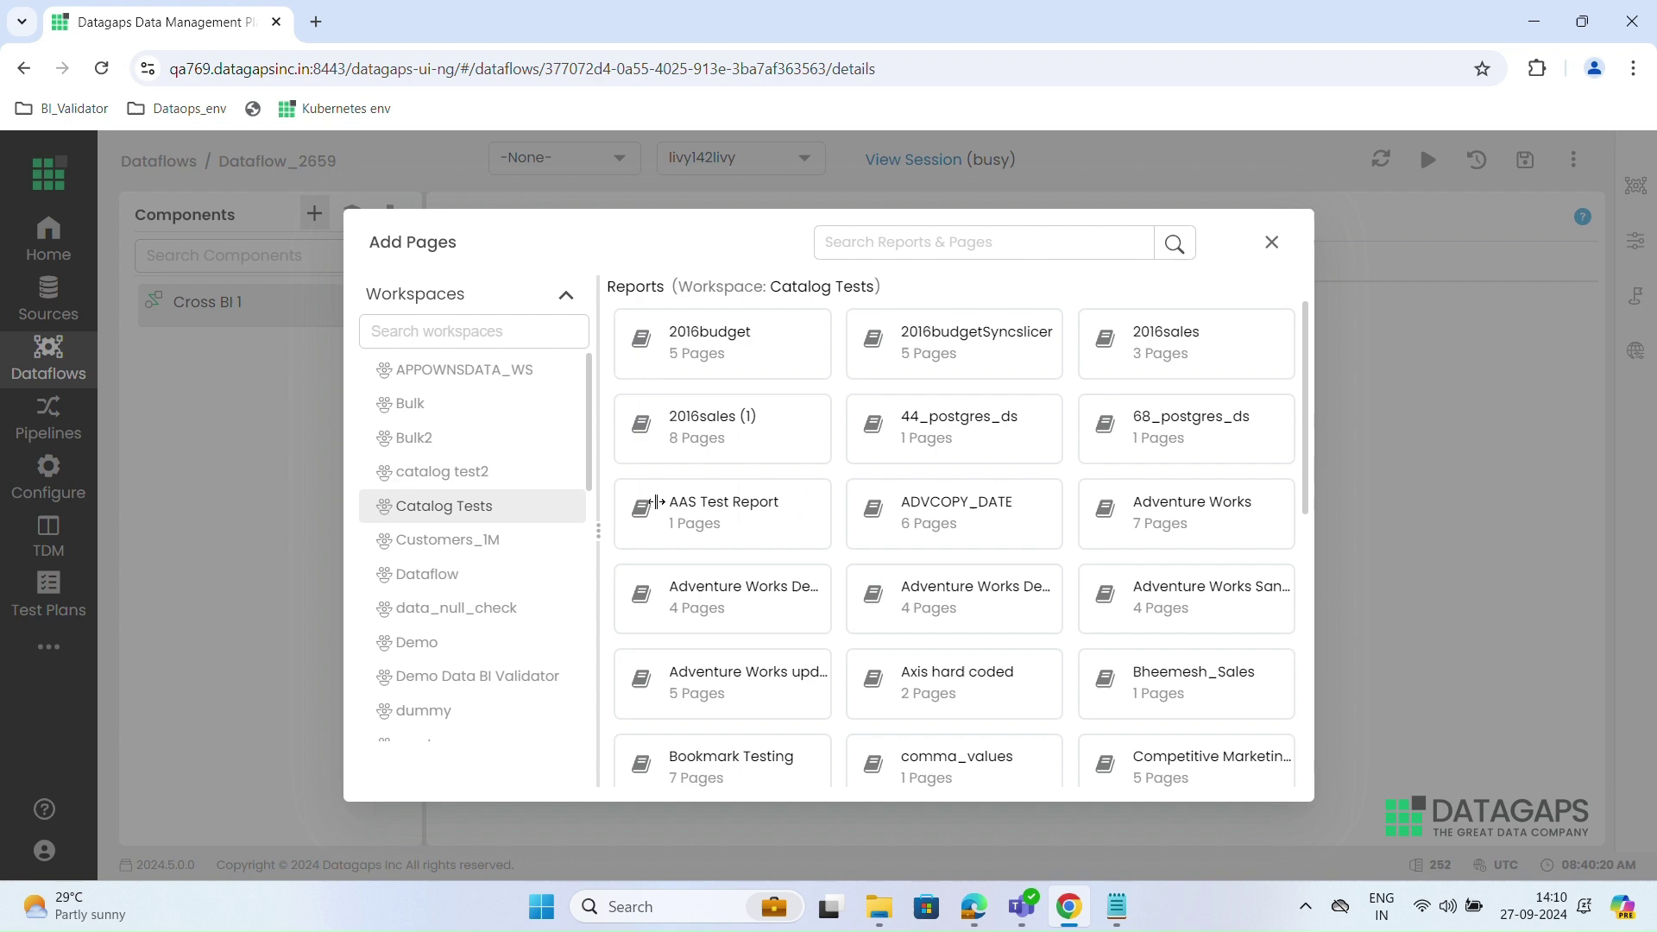
pyautogui.scroll(-3, 848, 609)
pyautogui.scroll(-3, 848, 611)
pyautogui.scroll(-2, 848, 611)
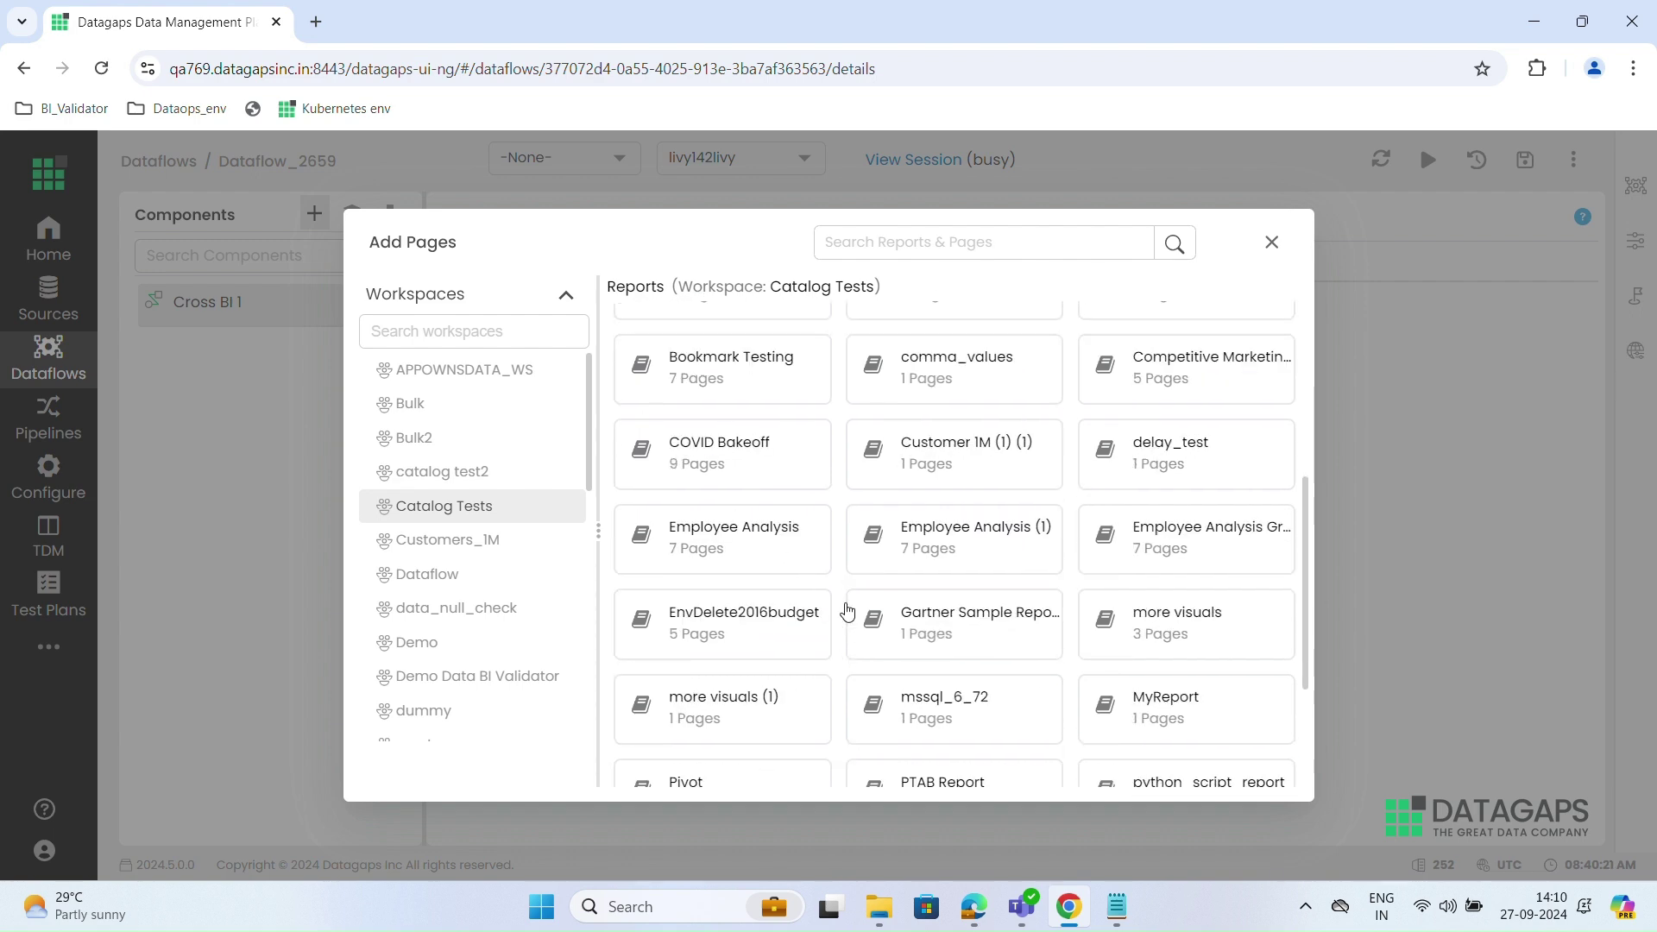
pyautogui.scroll(-3, 849, 610)
pyautogui.scroll(-2, 1011, 569)
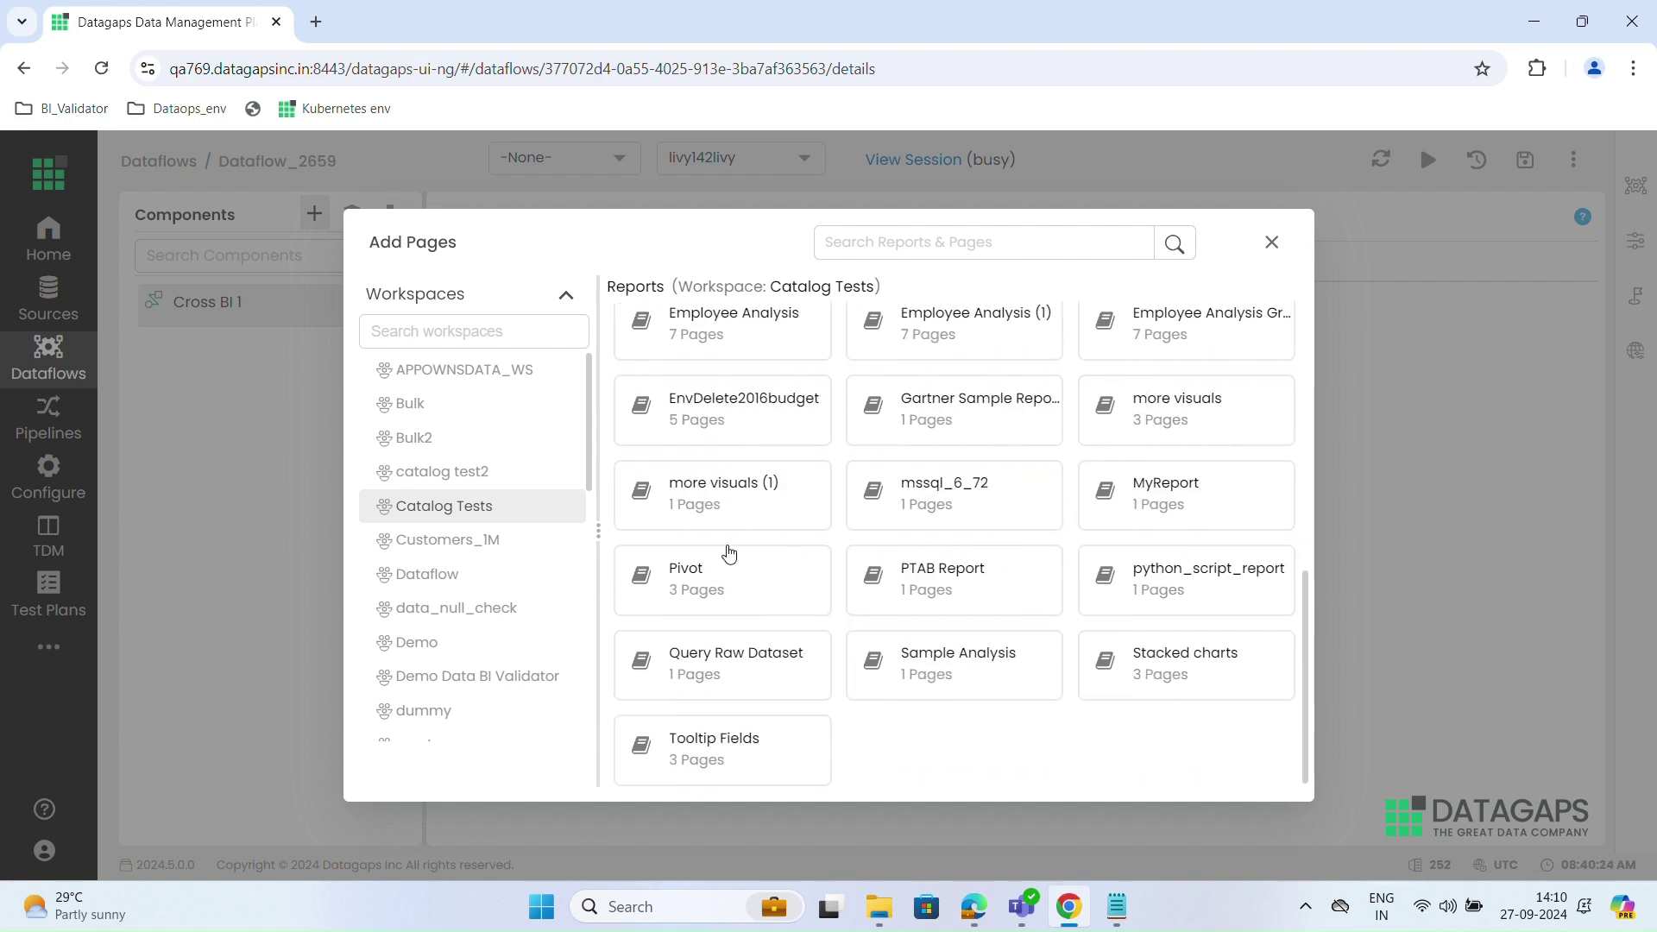
pyautogui.click(941, 570)
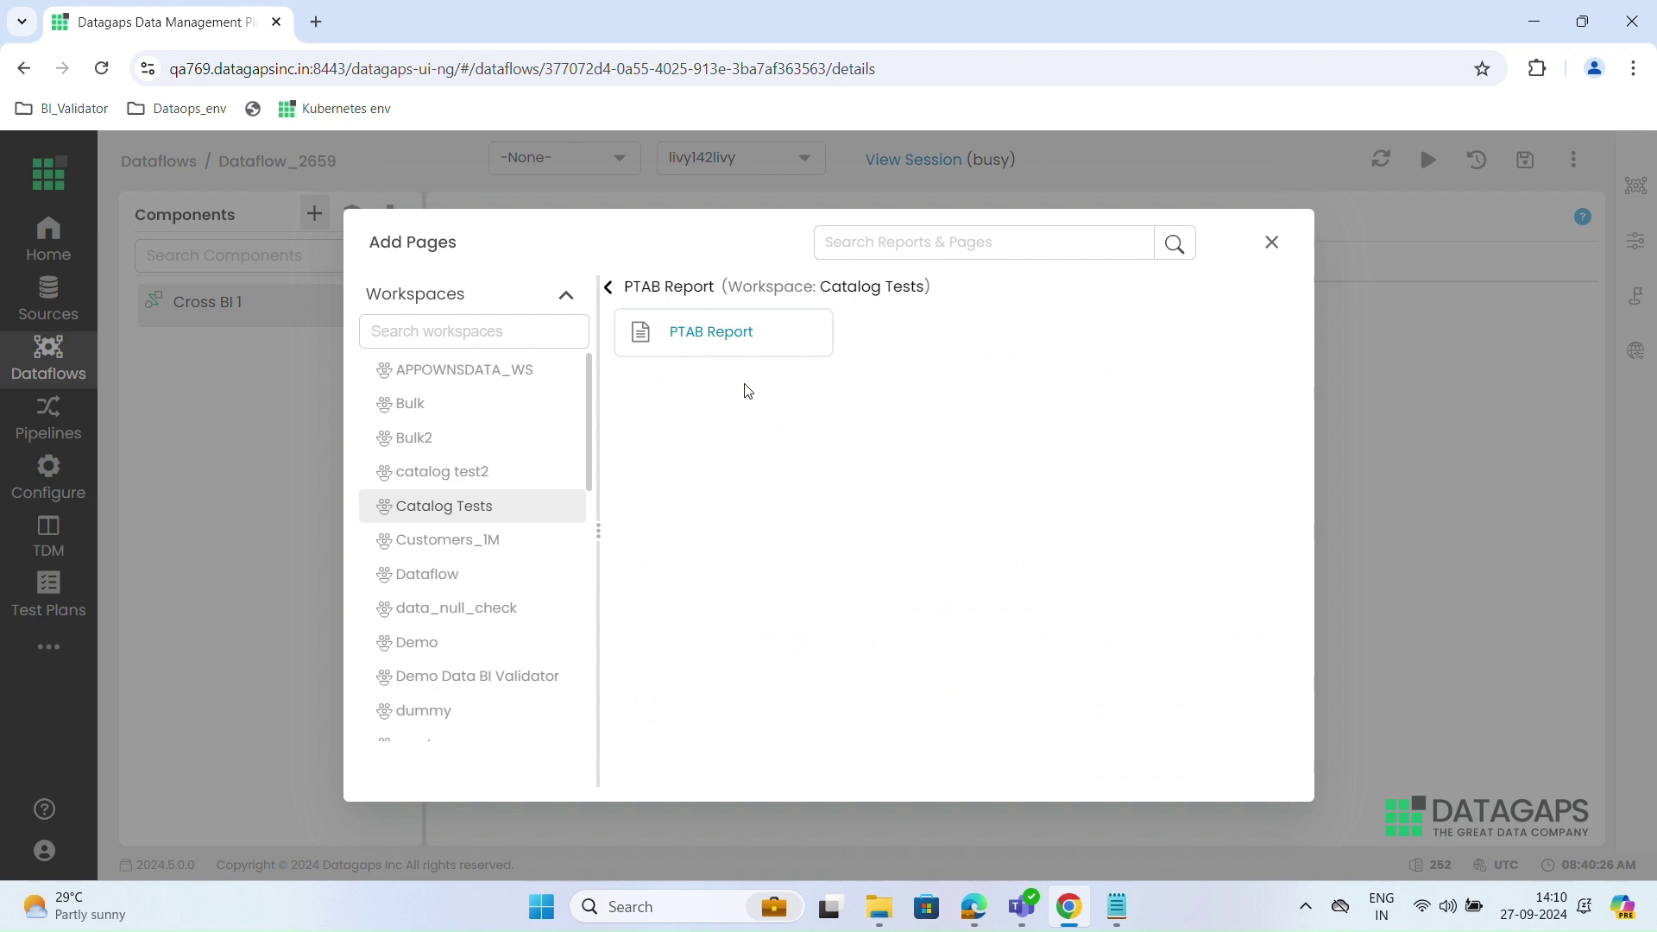
pyautogui.click(743, 348)
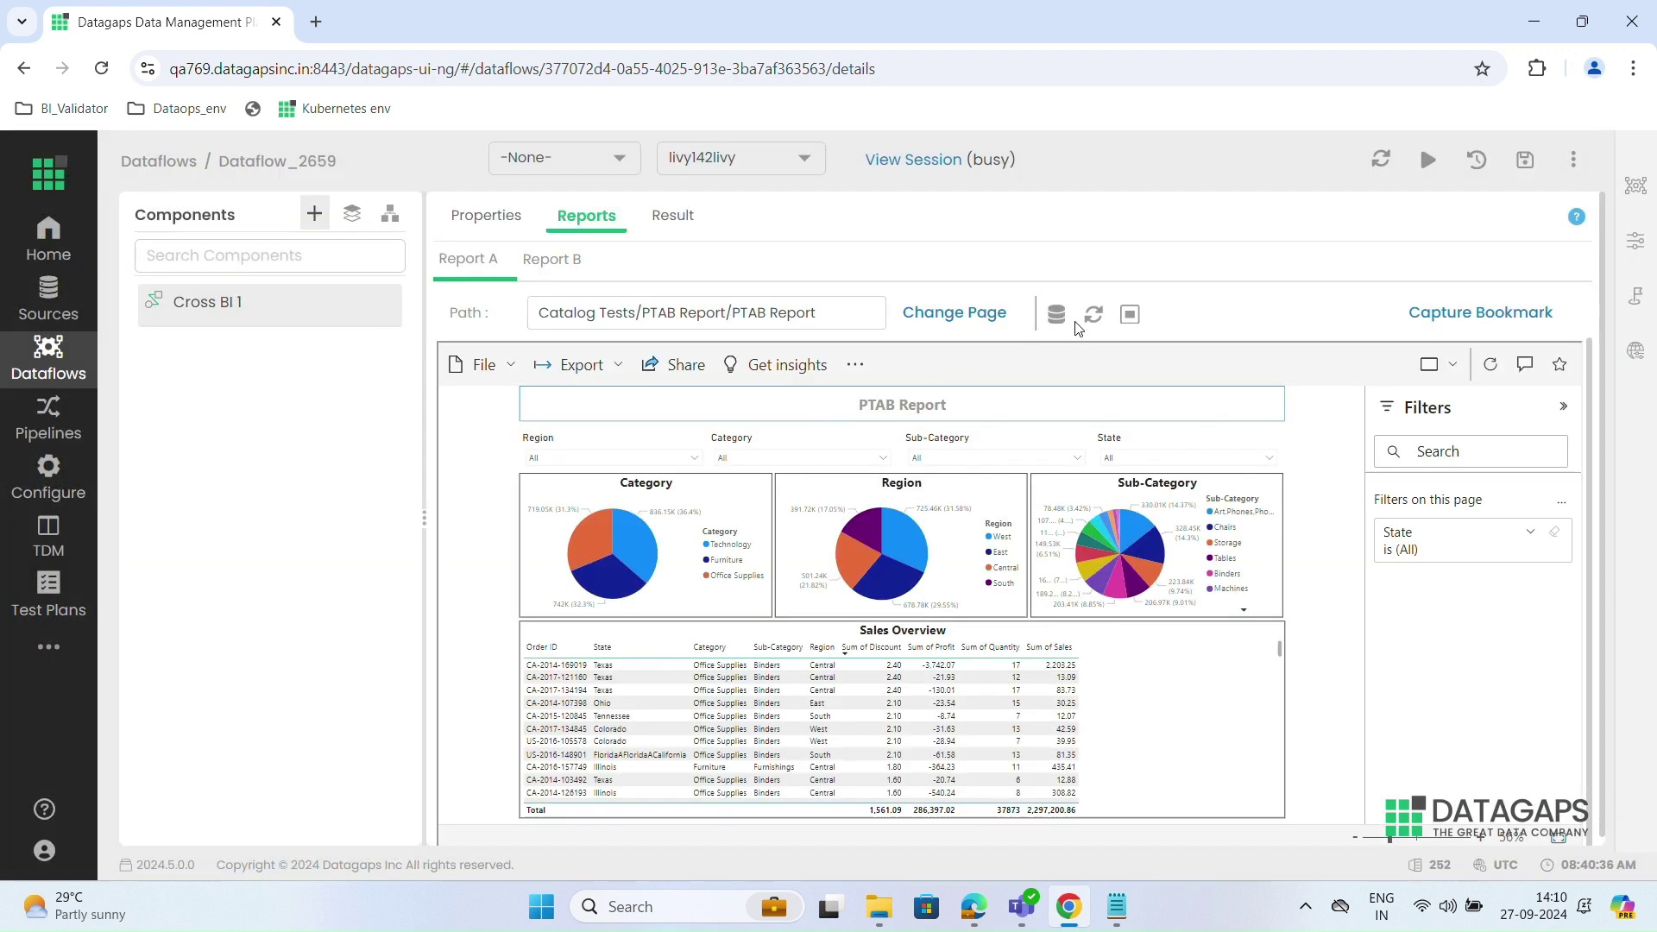
# Step: Filter Category to Office Supplies and Technology and capture a bookmark of that state
pyautogui.click(719, 501)
pyautogui.click(1505, 534)
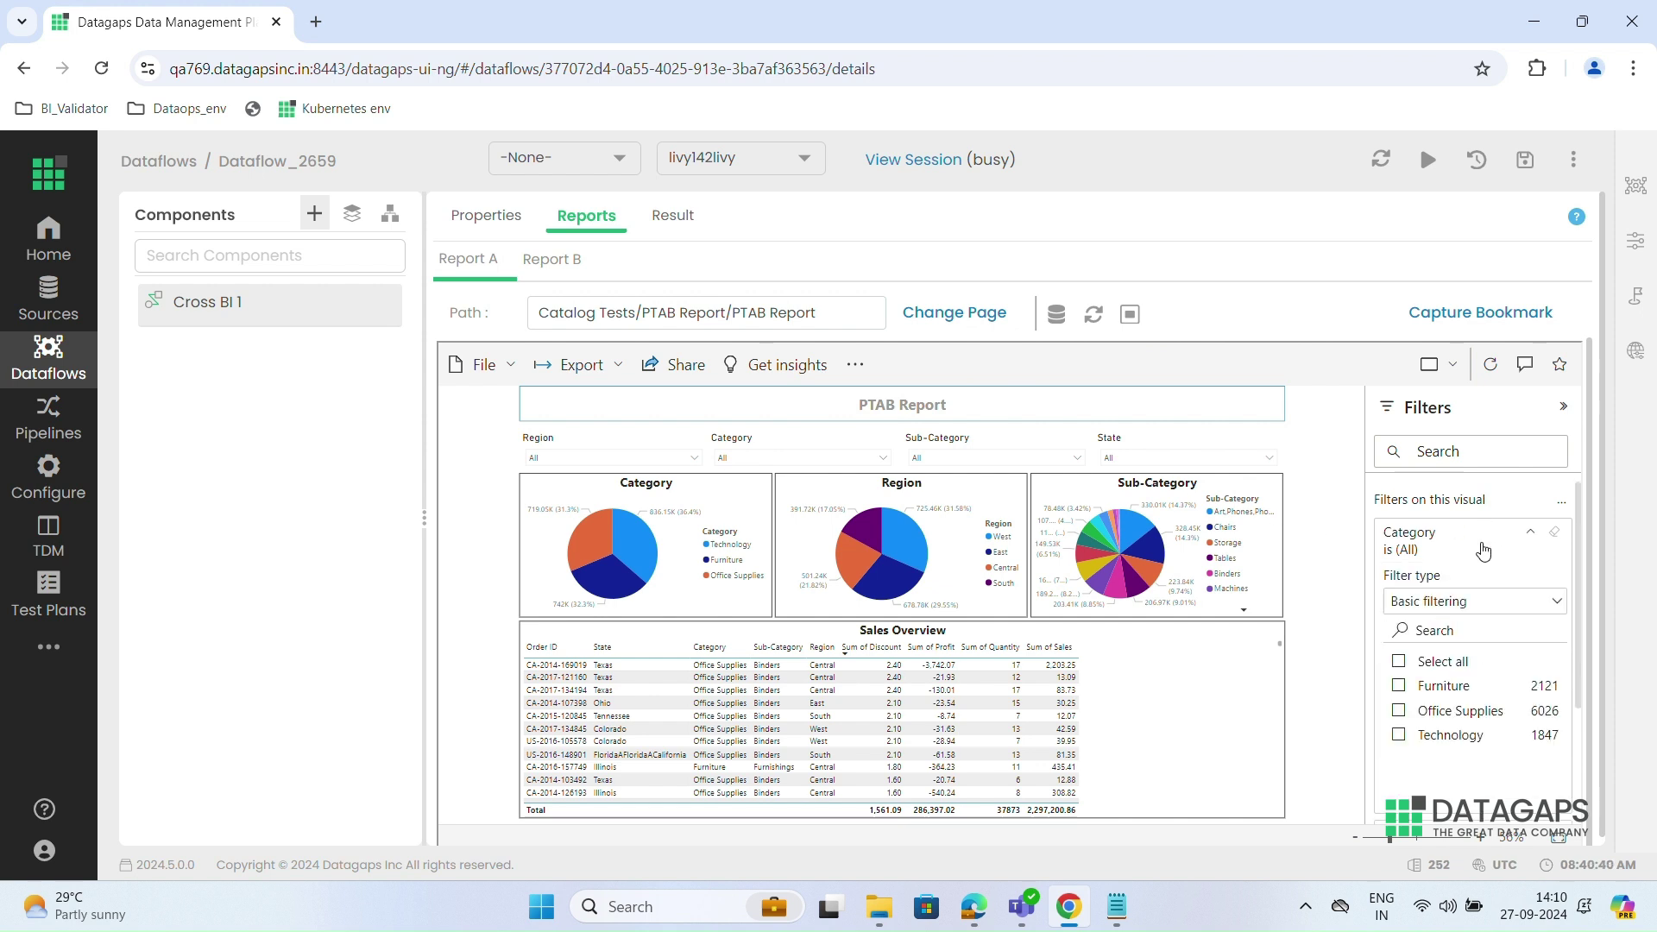
pyautogui.click(1400, 711)
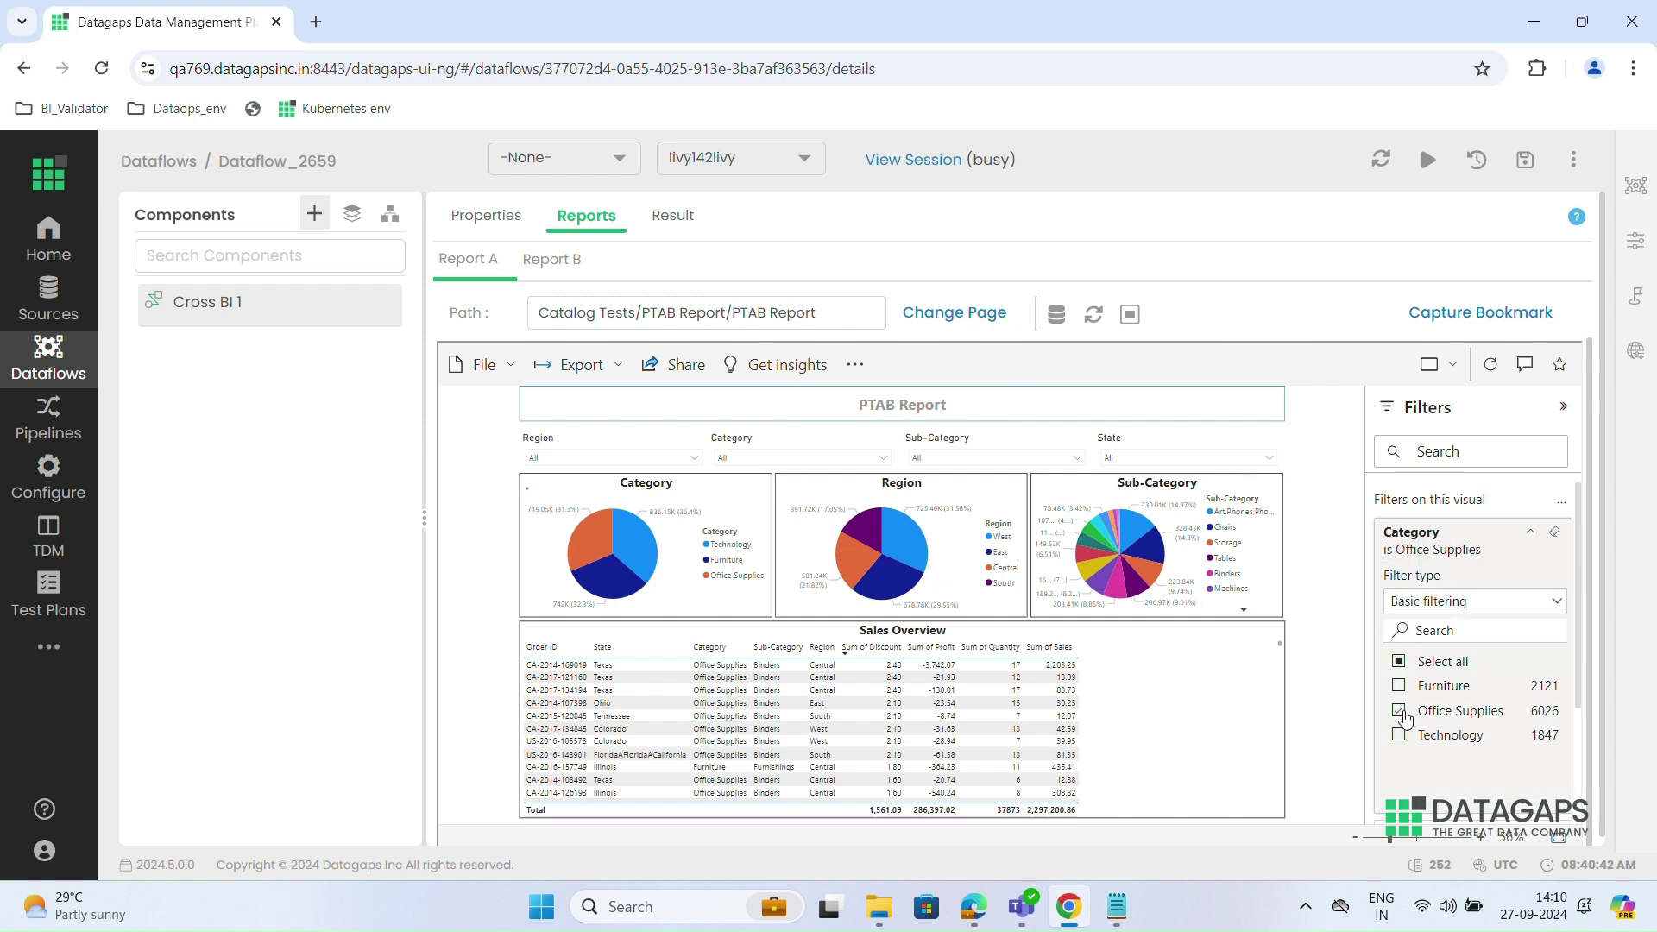
pyautogui.click(1400, 735)
pyautogui.click(1505, 316)
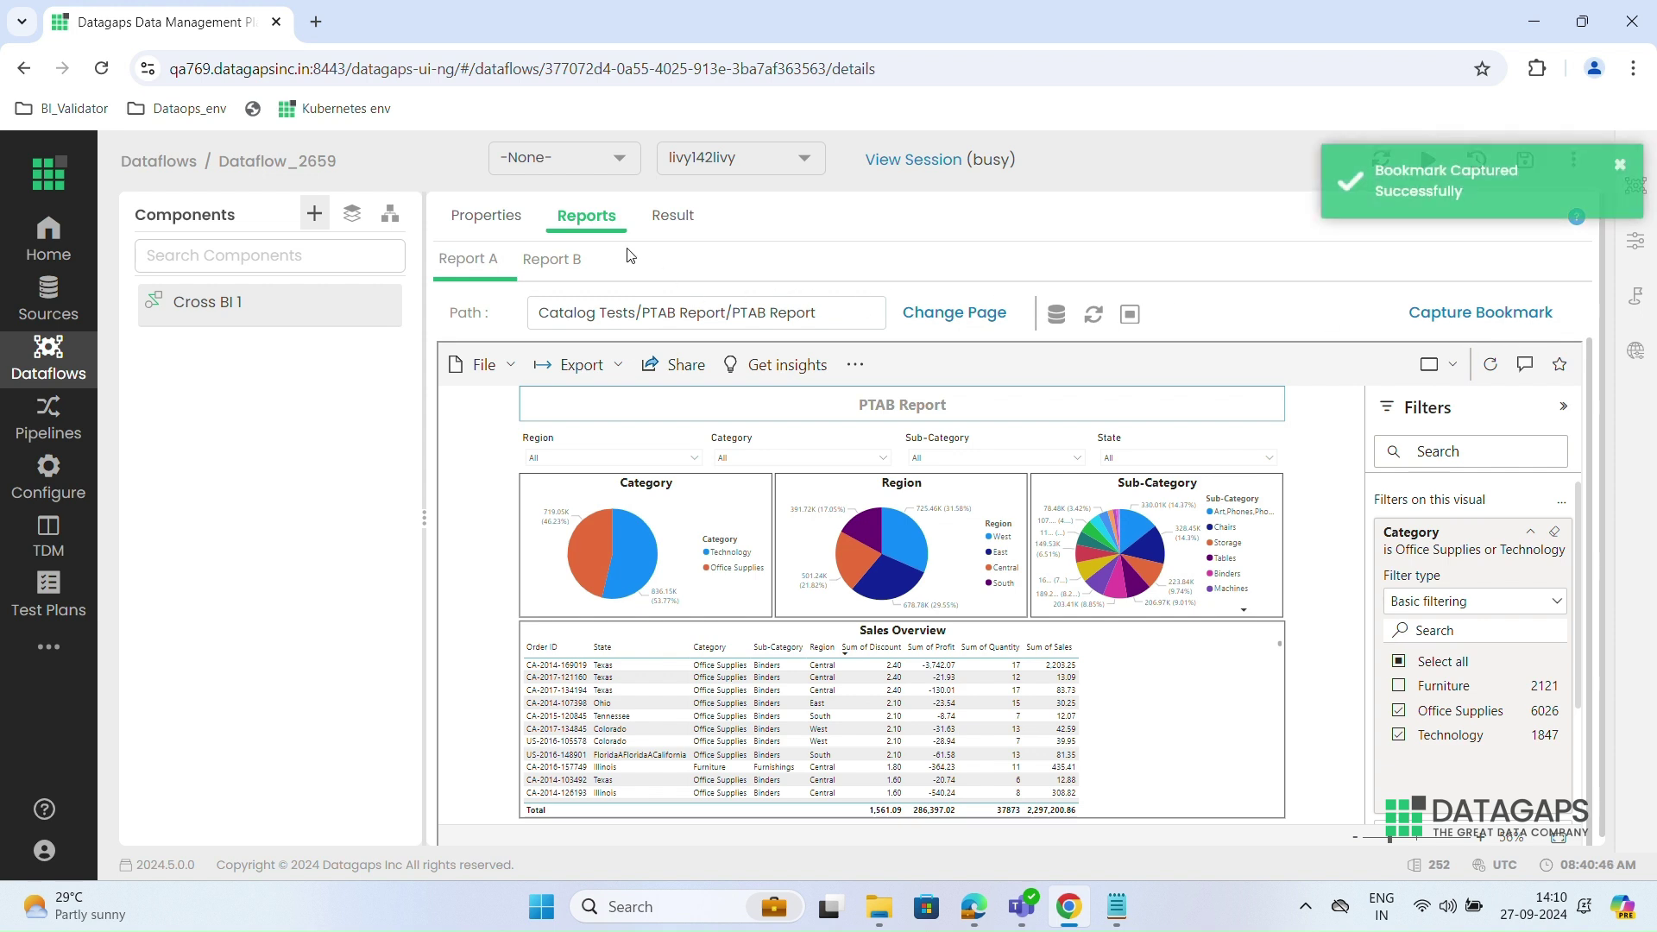
# Step: Add the PTAB view from 0.Demo Environment as Report B, excluding Technology from Category
pyautogui.click(553, 258)
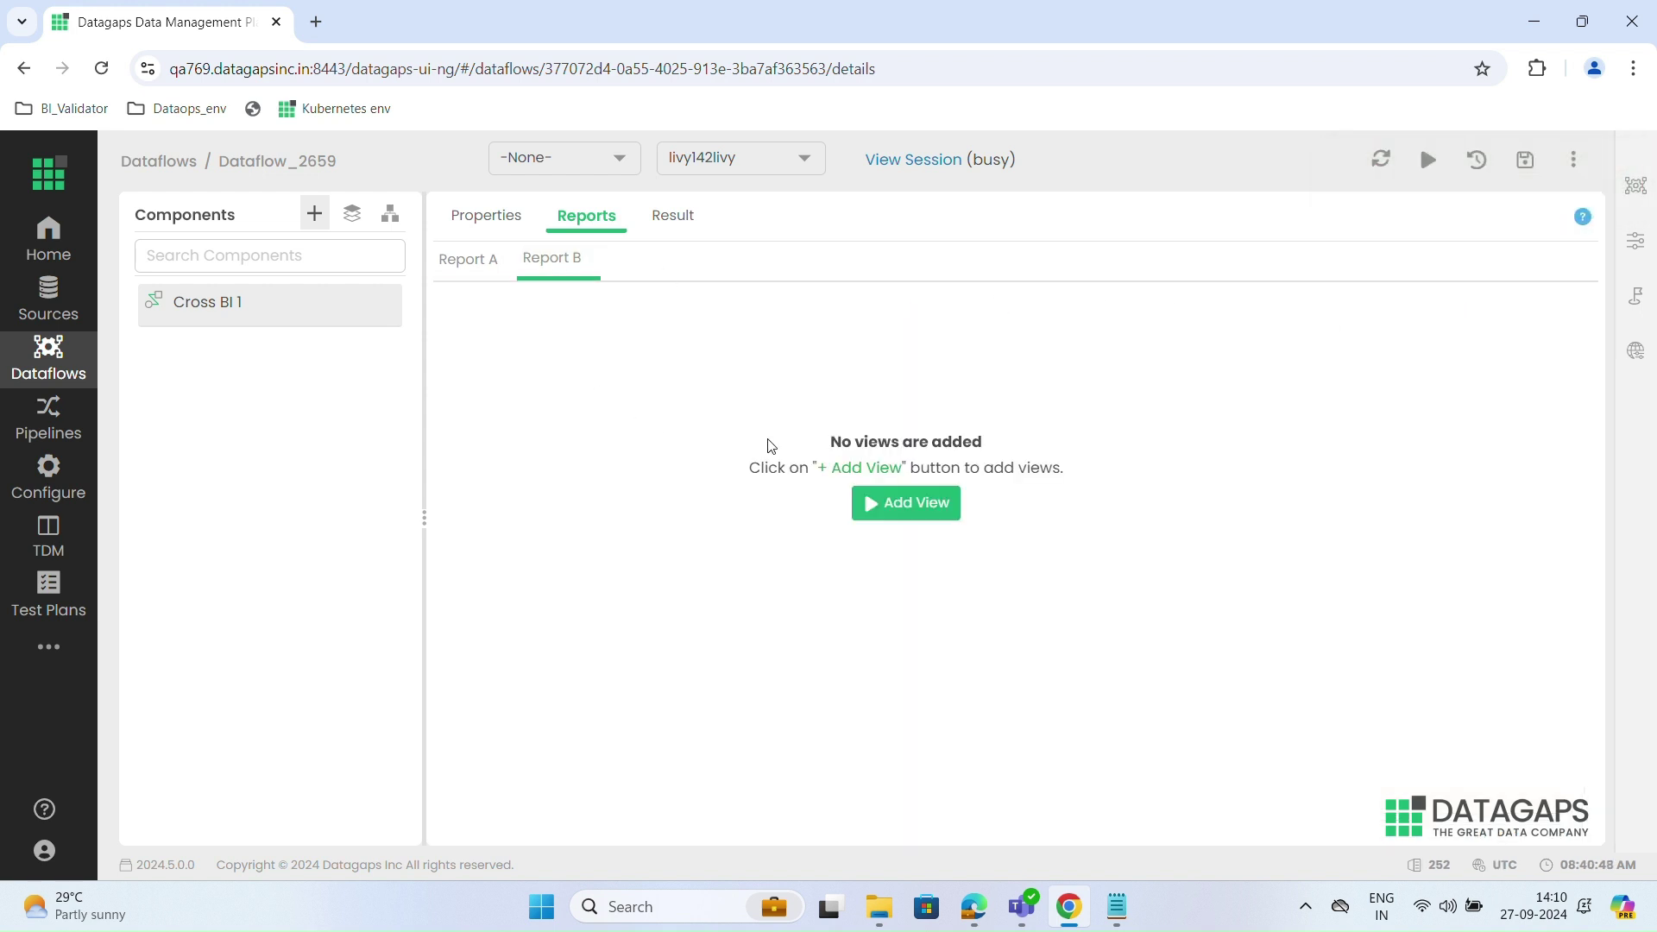
pyautogui.click(915, 503)
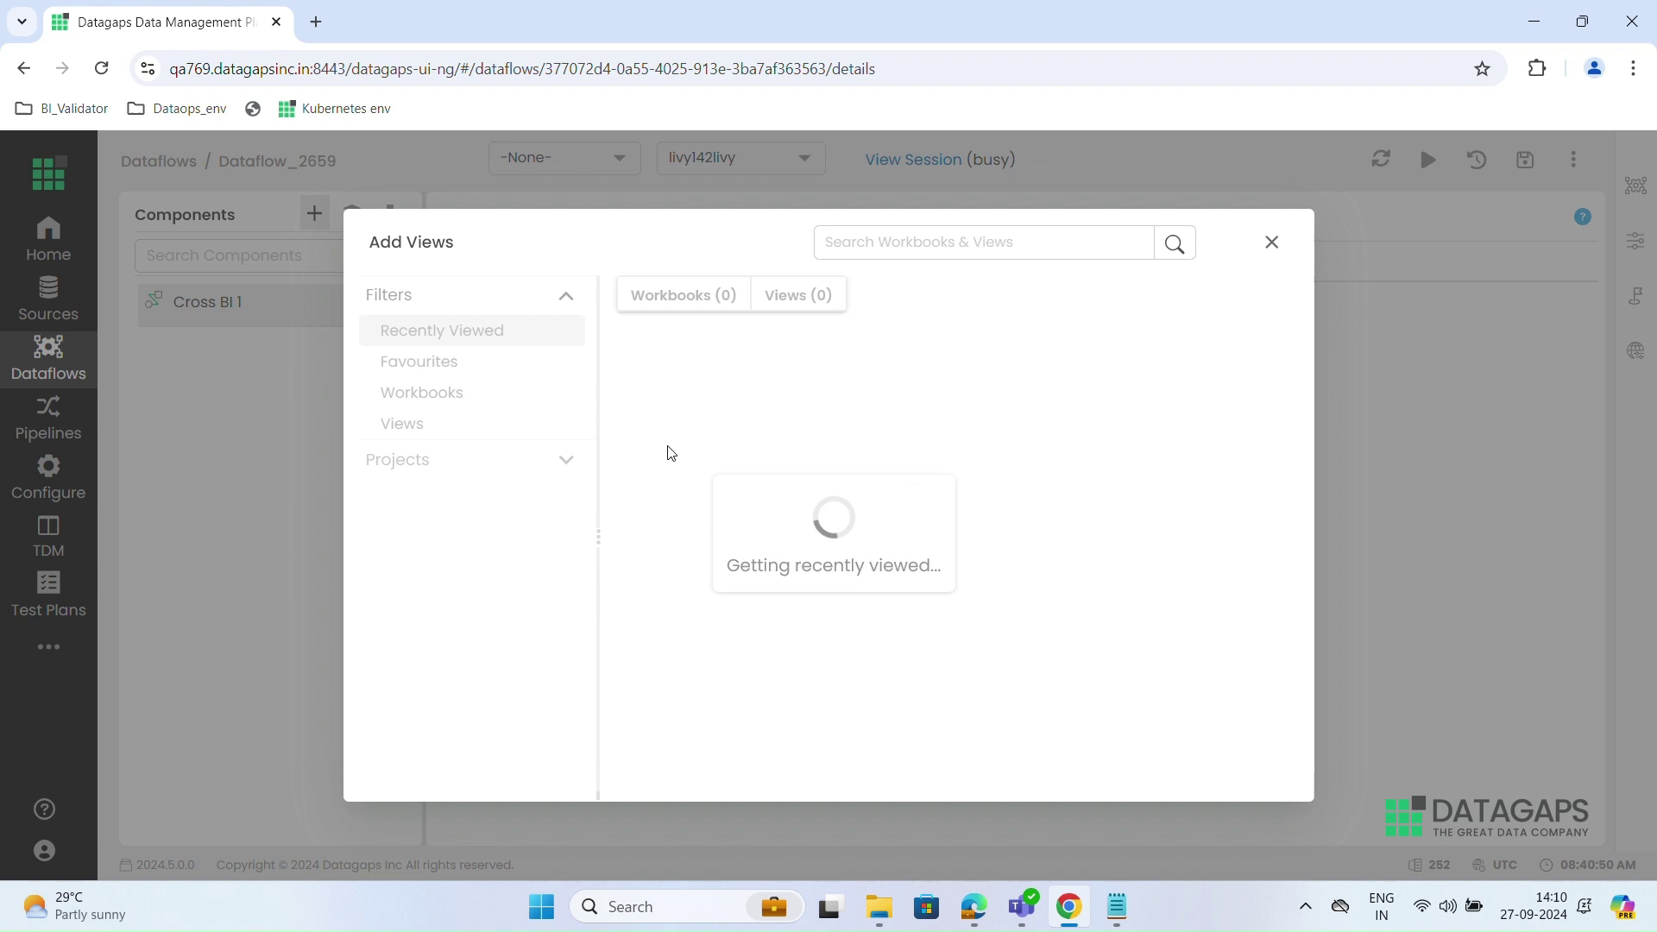
pyautogui.click(512, 460)
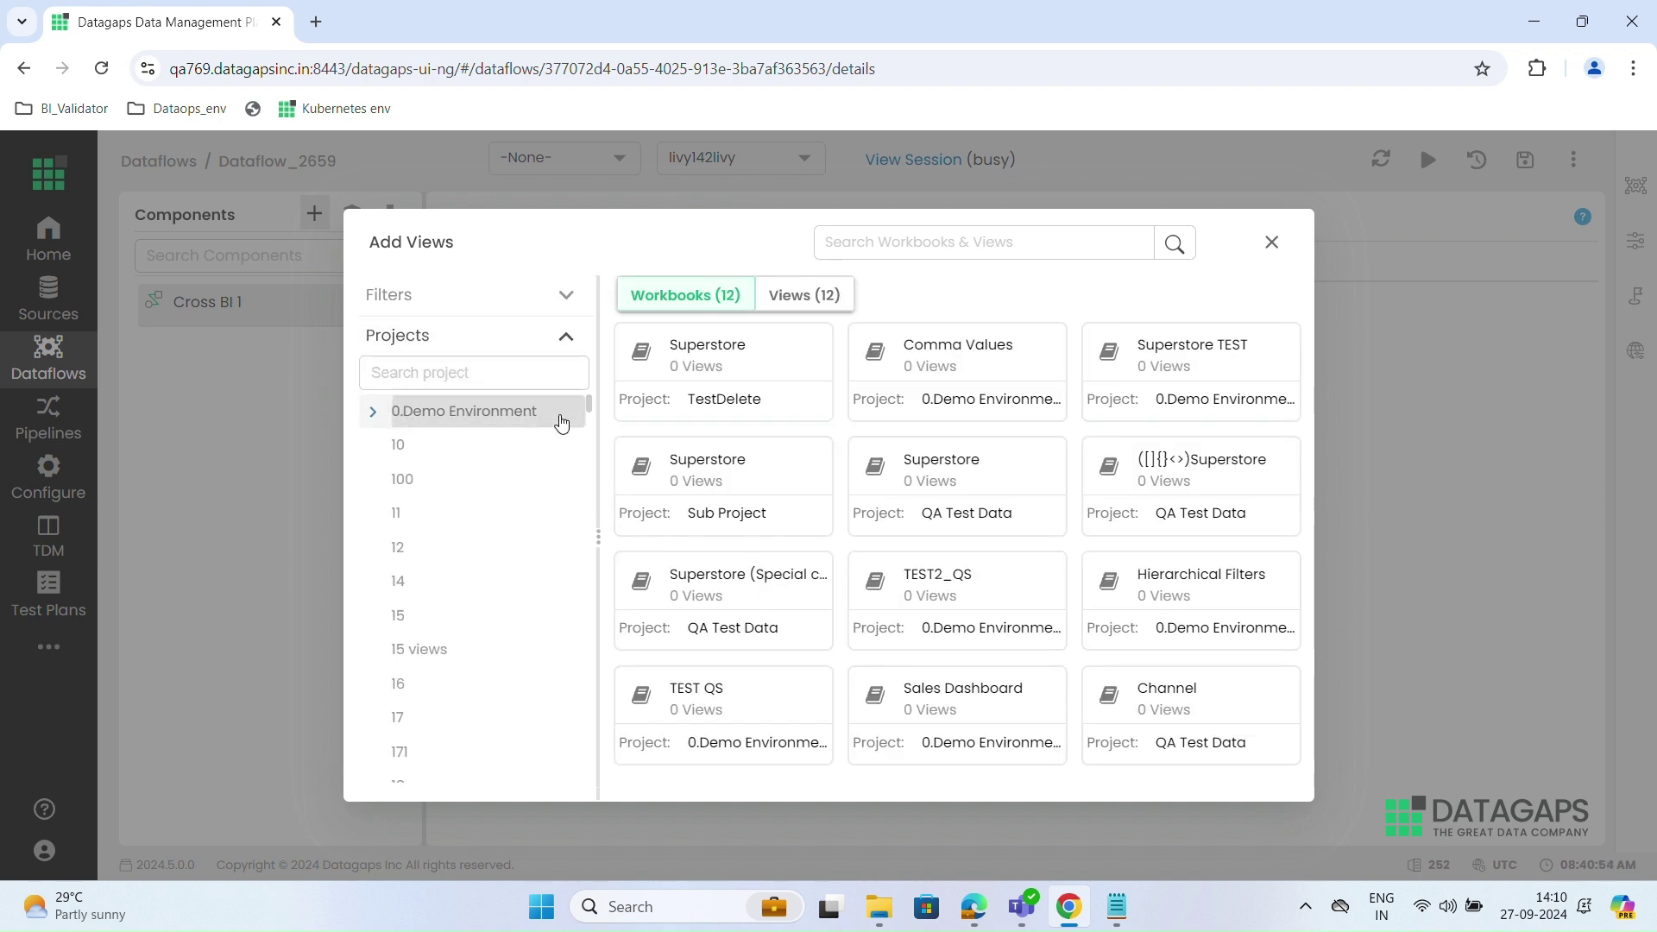
pyautogui.click(557, 417)
pyautogui.click(748, 599)
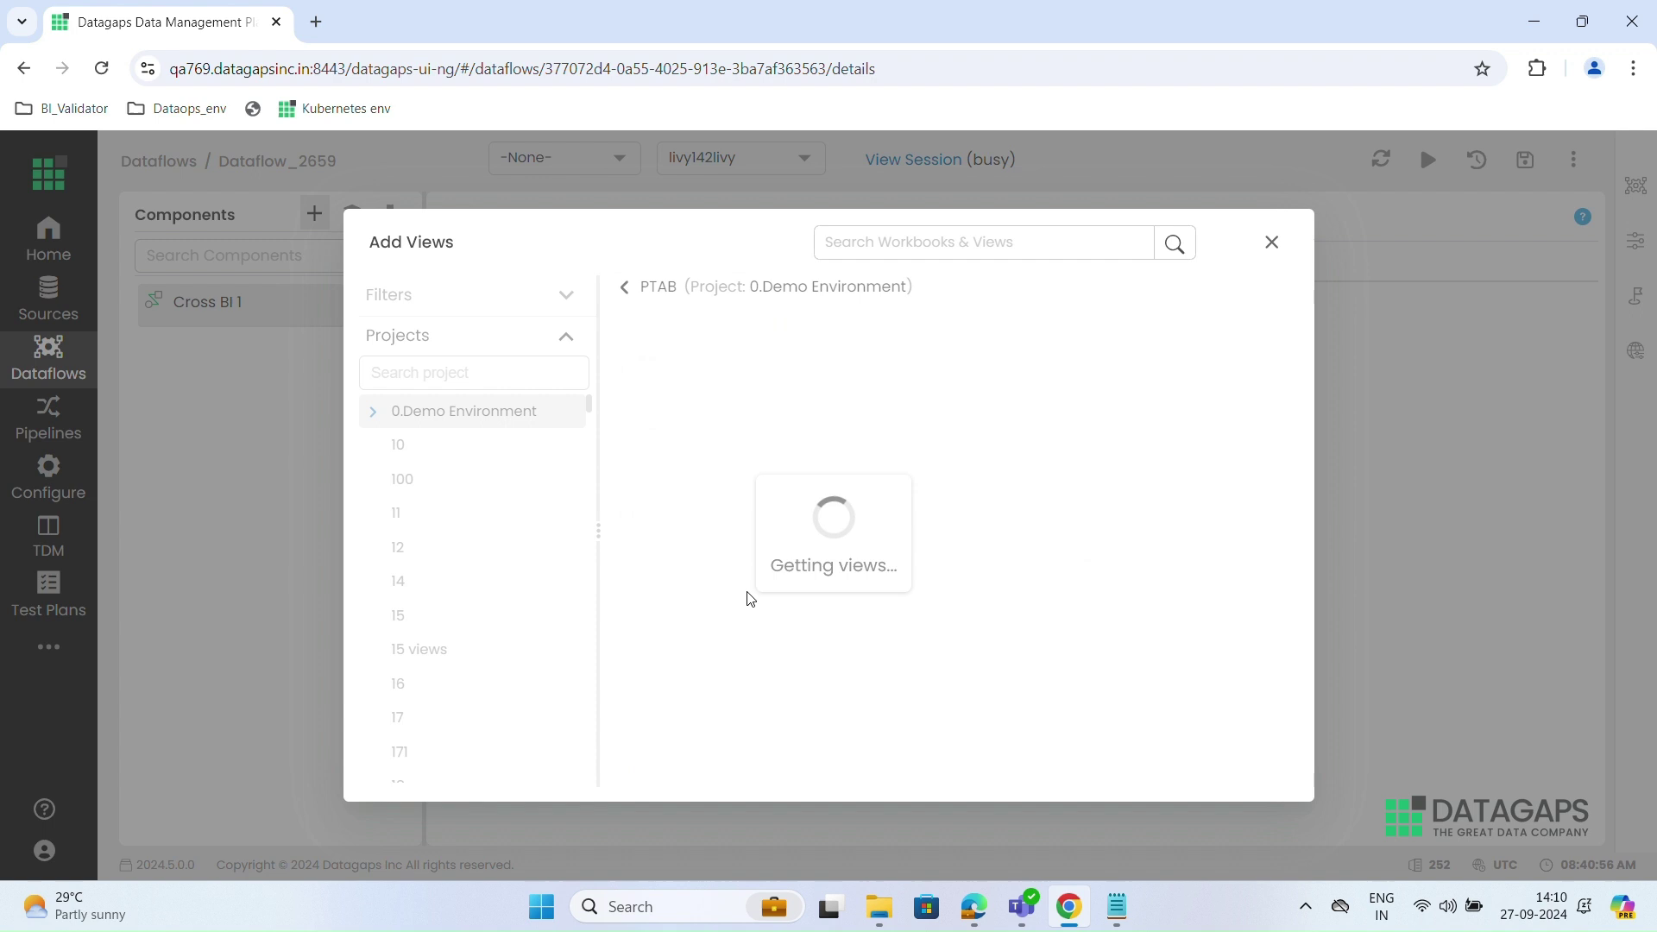
pyautogui.click(772, 336)
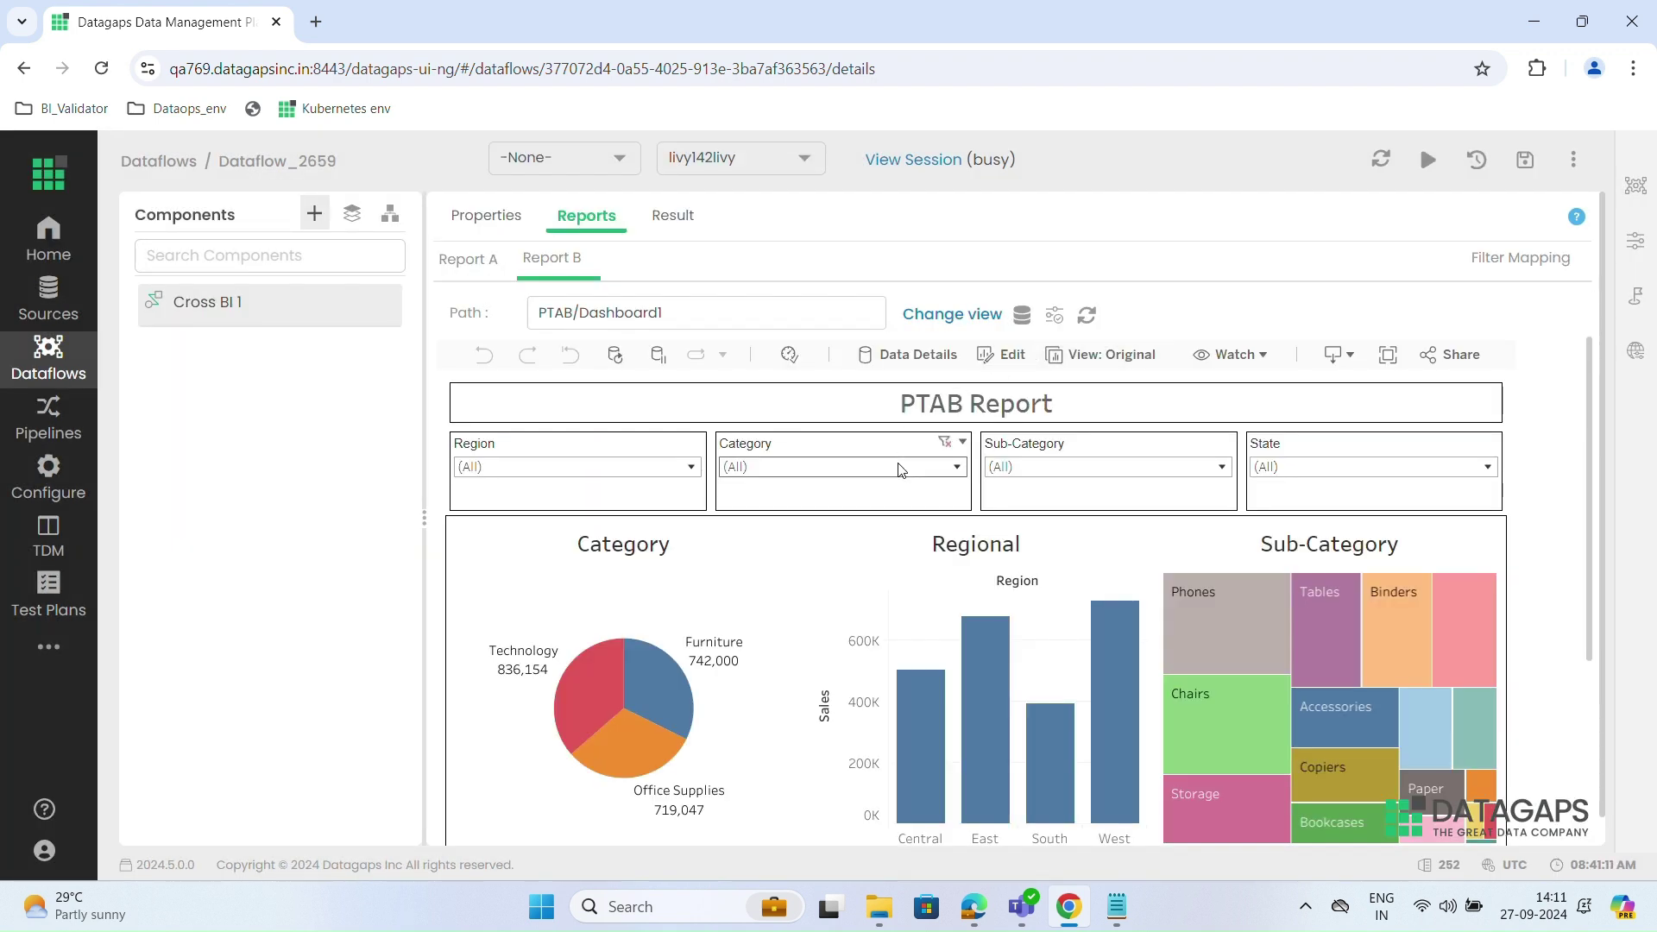
pyautogui.click(899, 466)
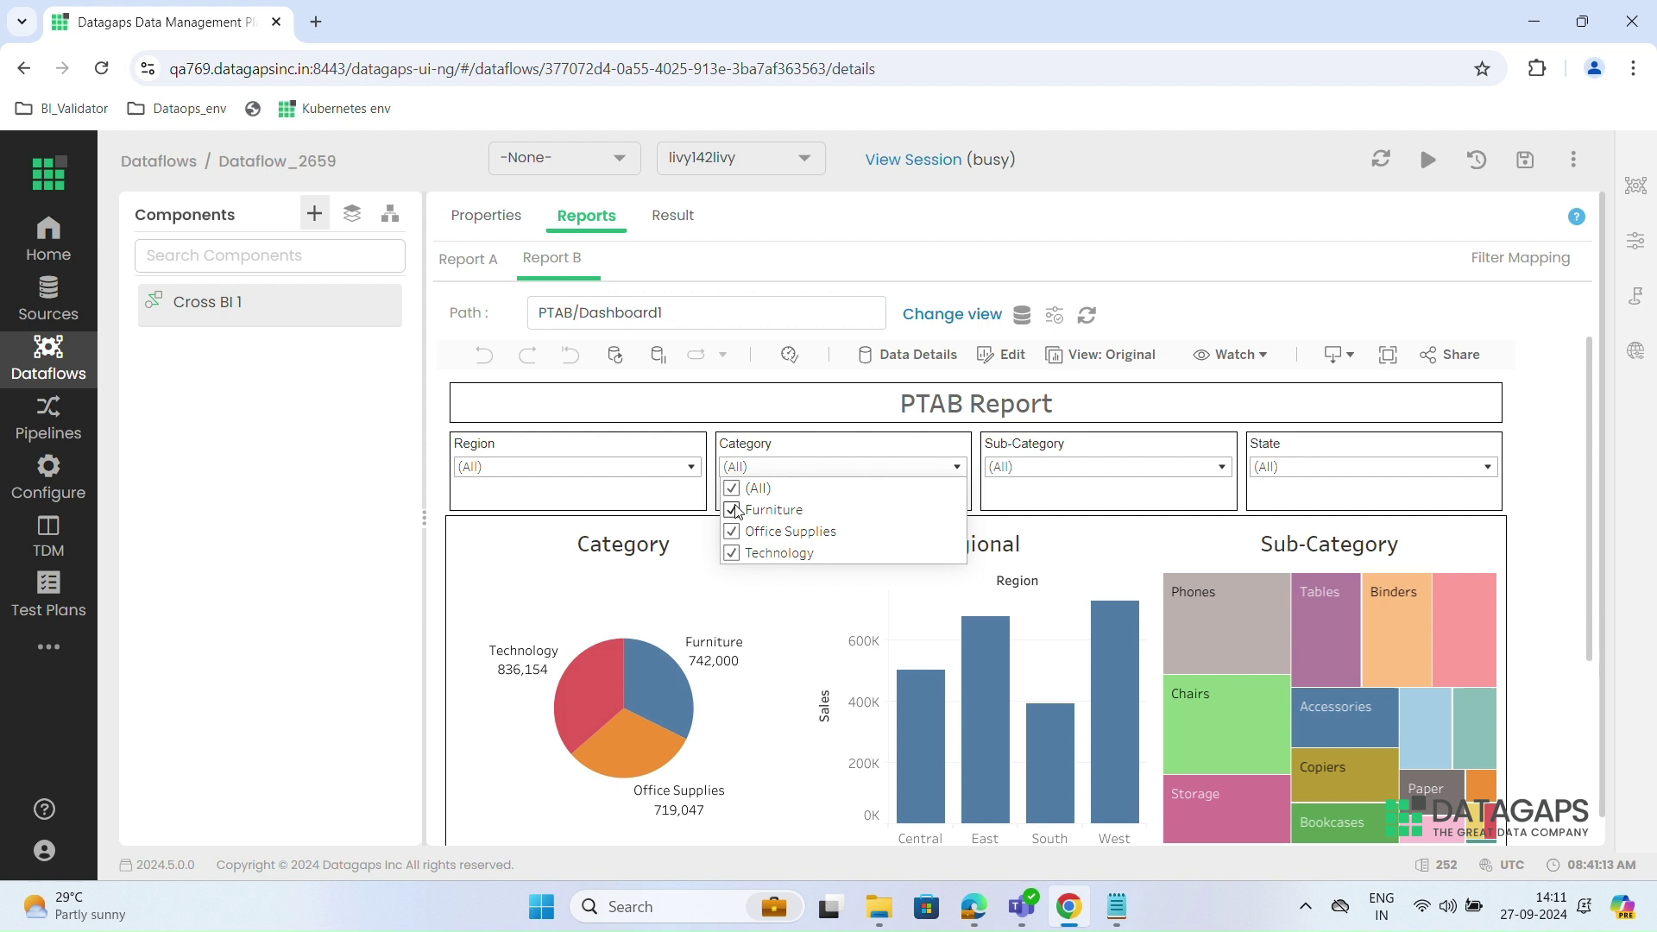
pyautogui.click(732, 553)
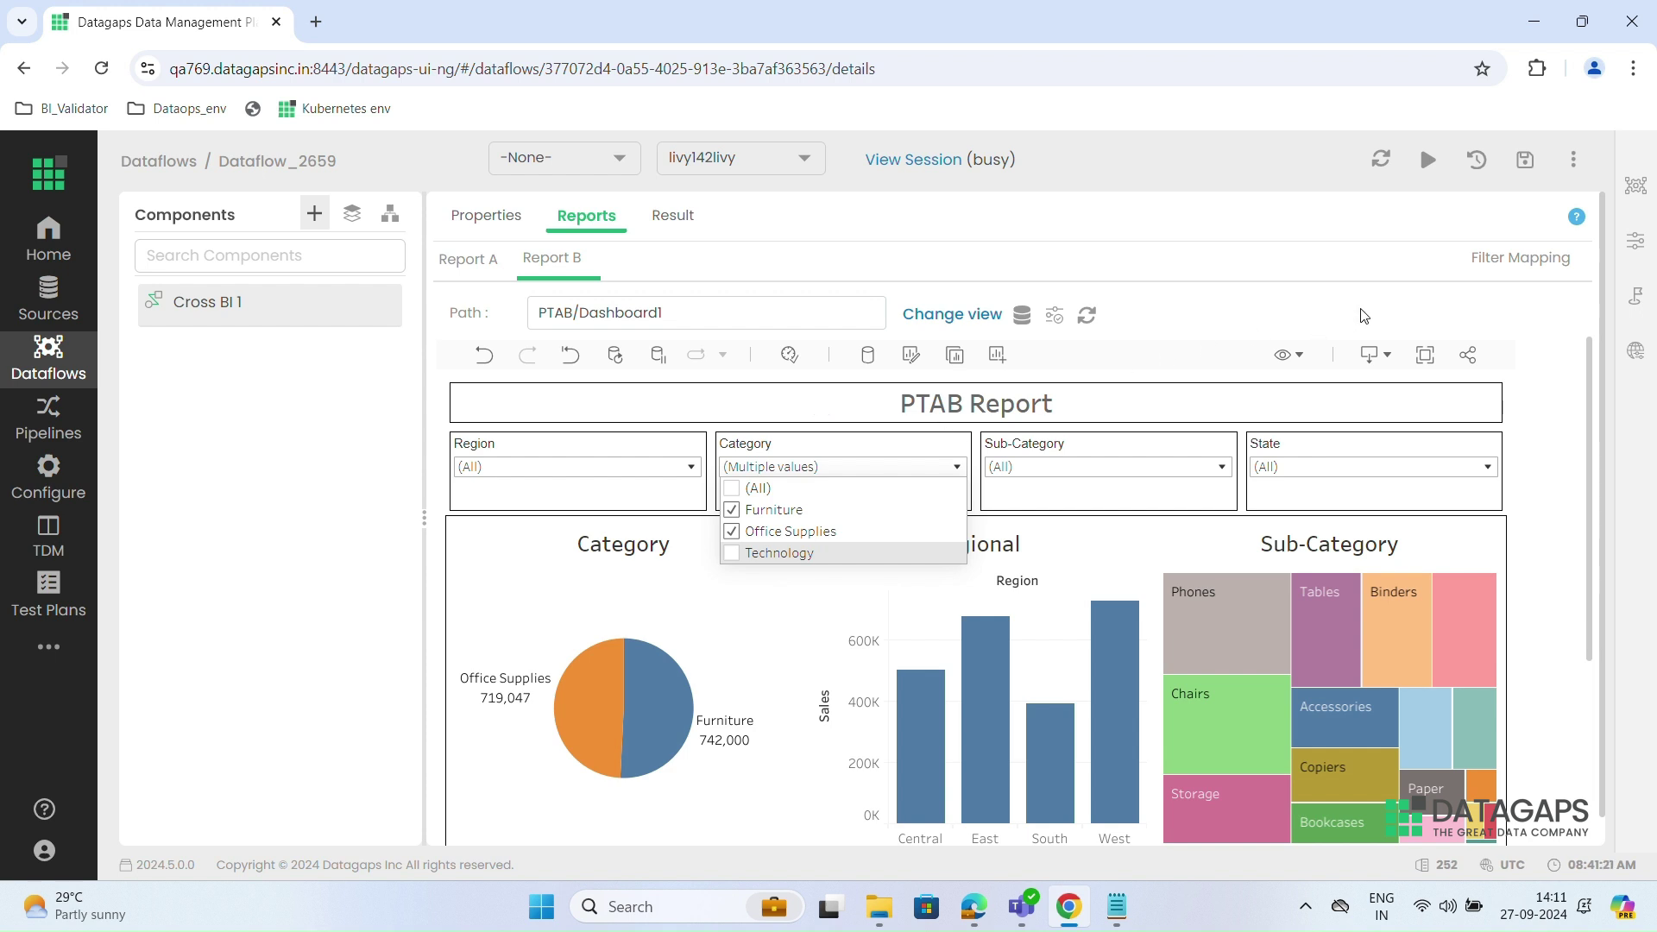
# Step: Review the State, Category, Region and Sub-Category filter mappings, then run the comparison
pyautogui.click(1518, 261)
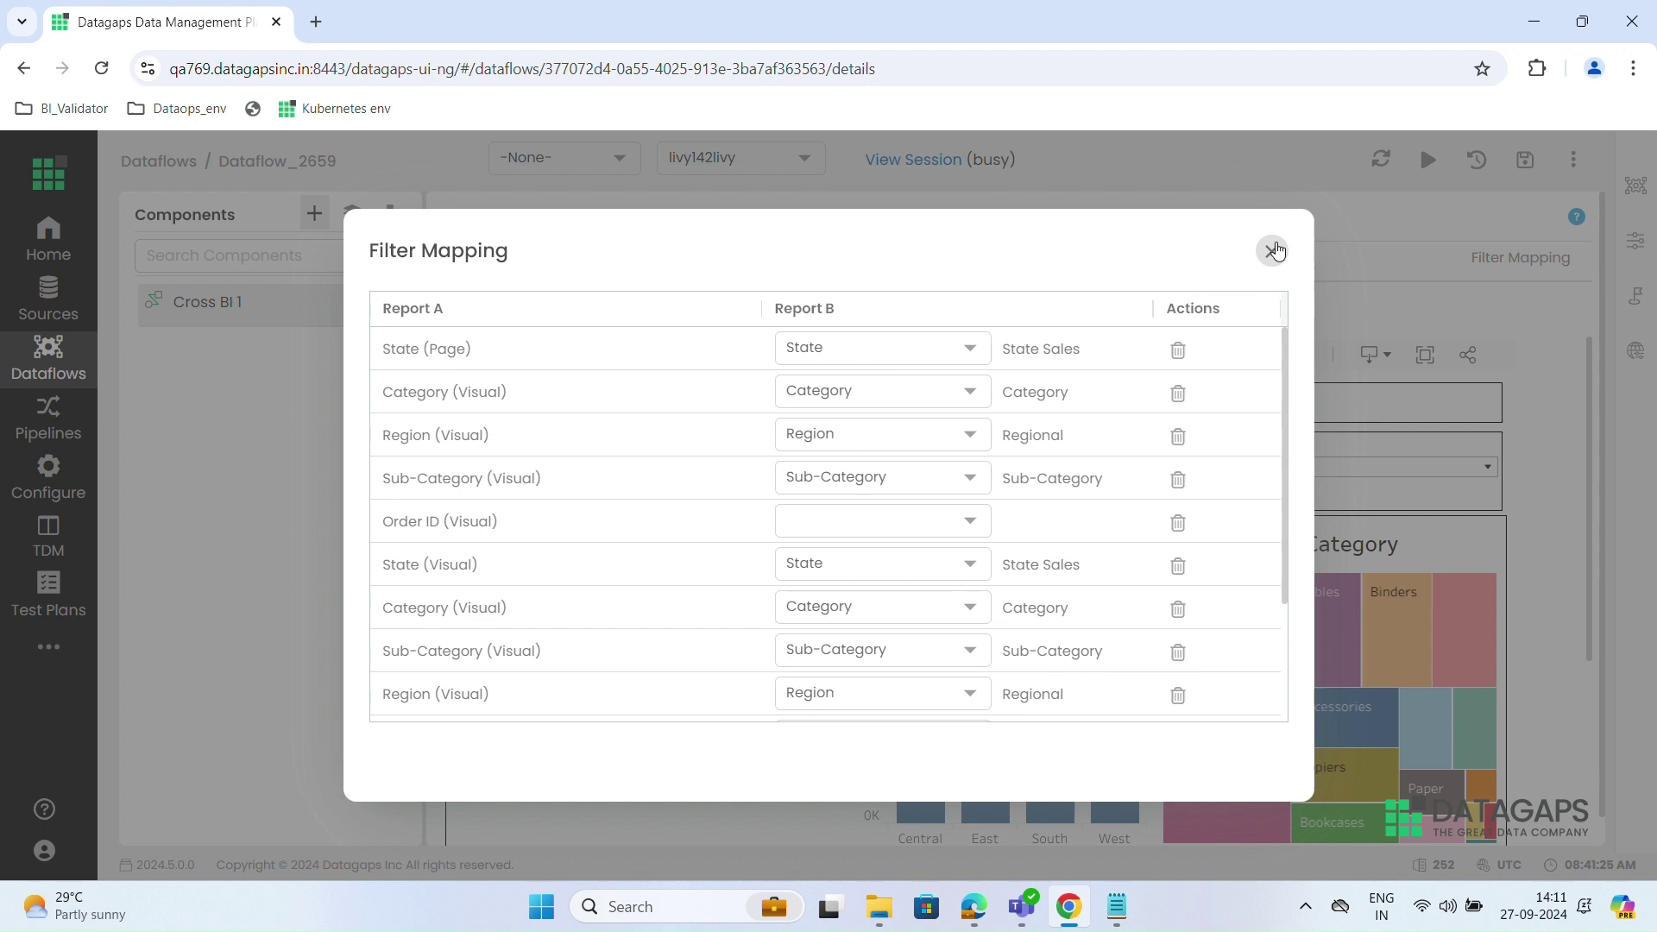
pyautogui.click(1272, 252)
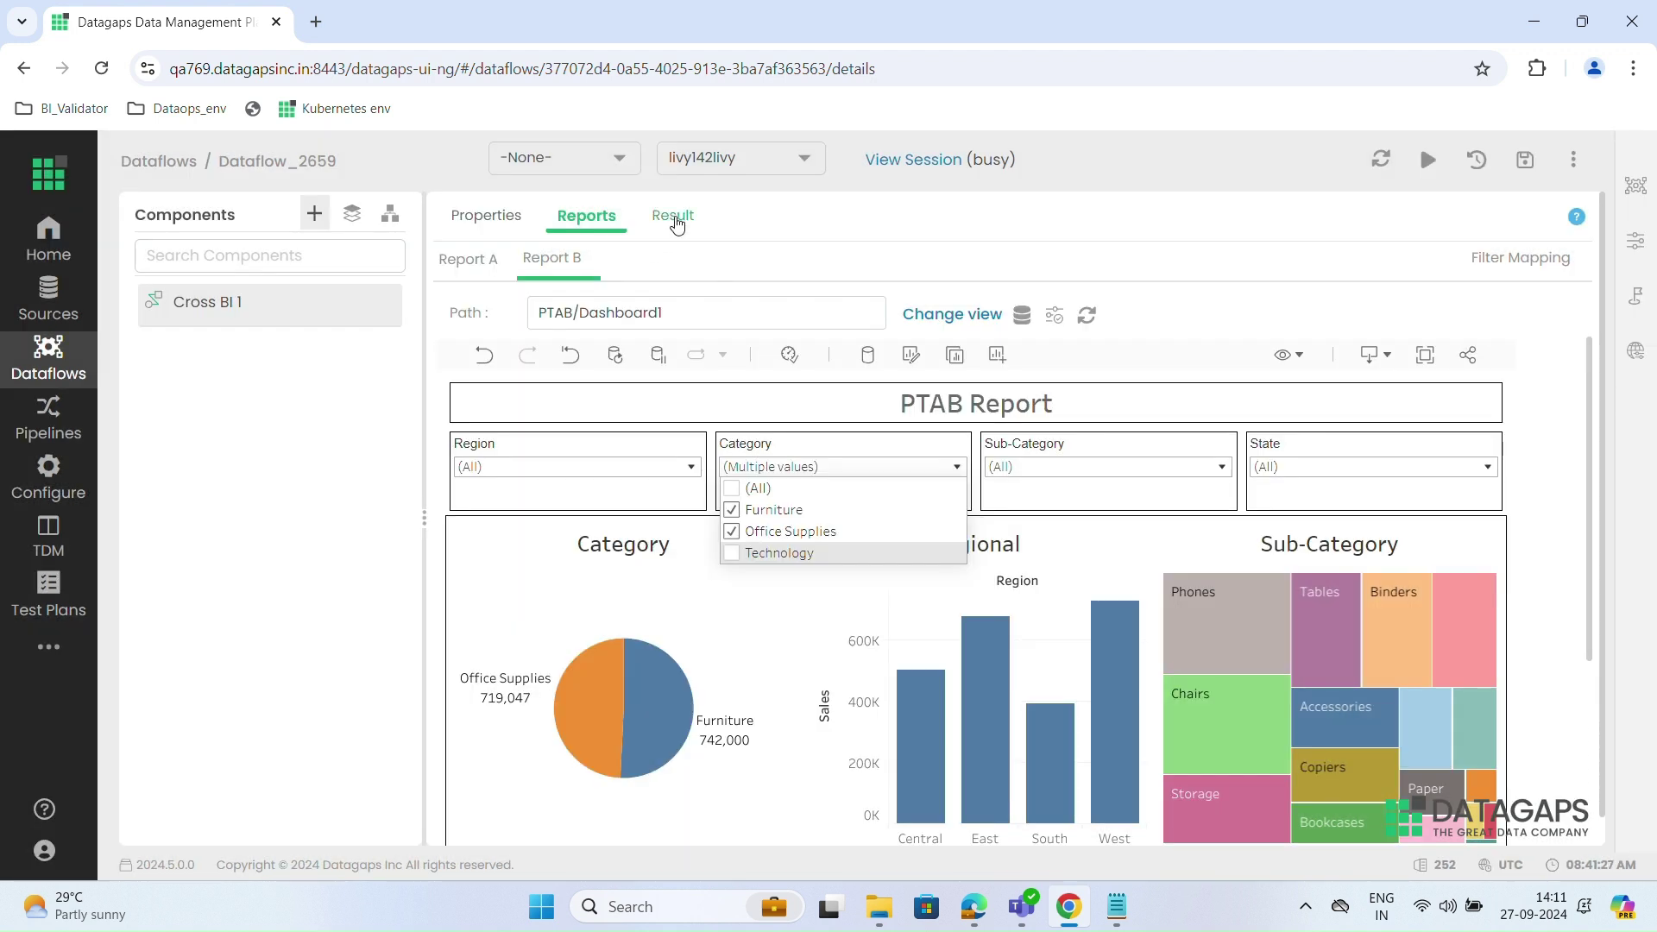
pyautogui.click(673, 214)
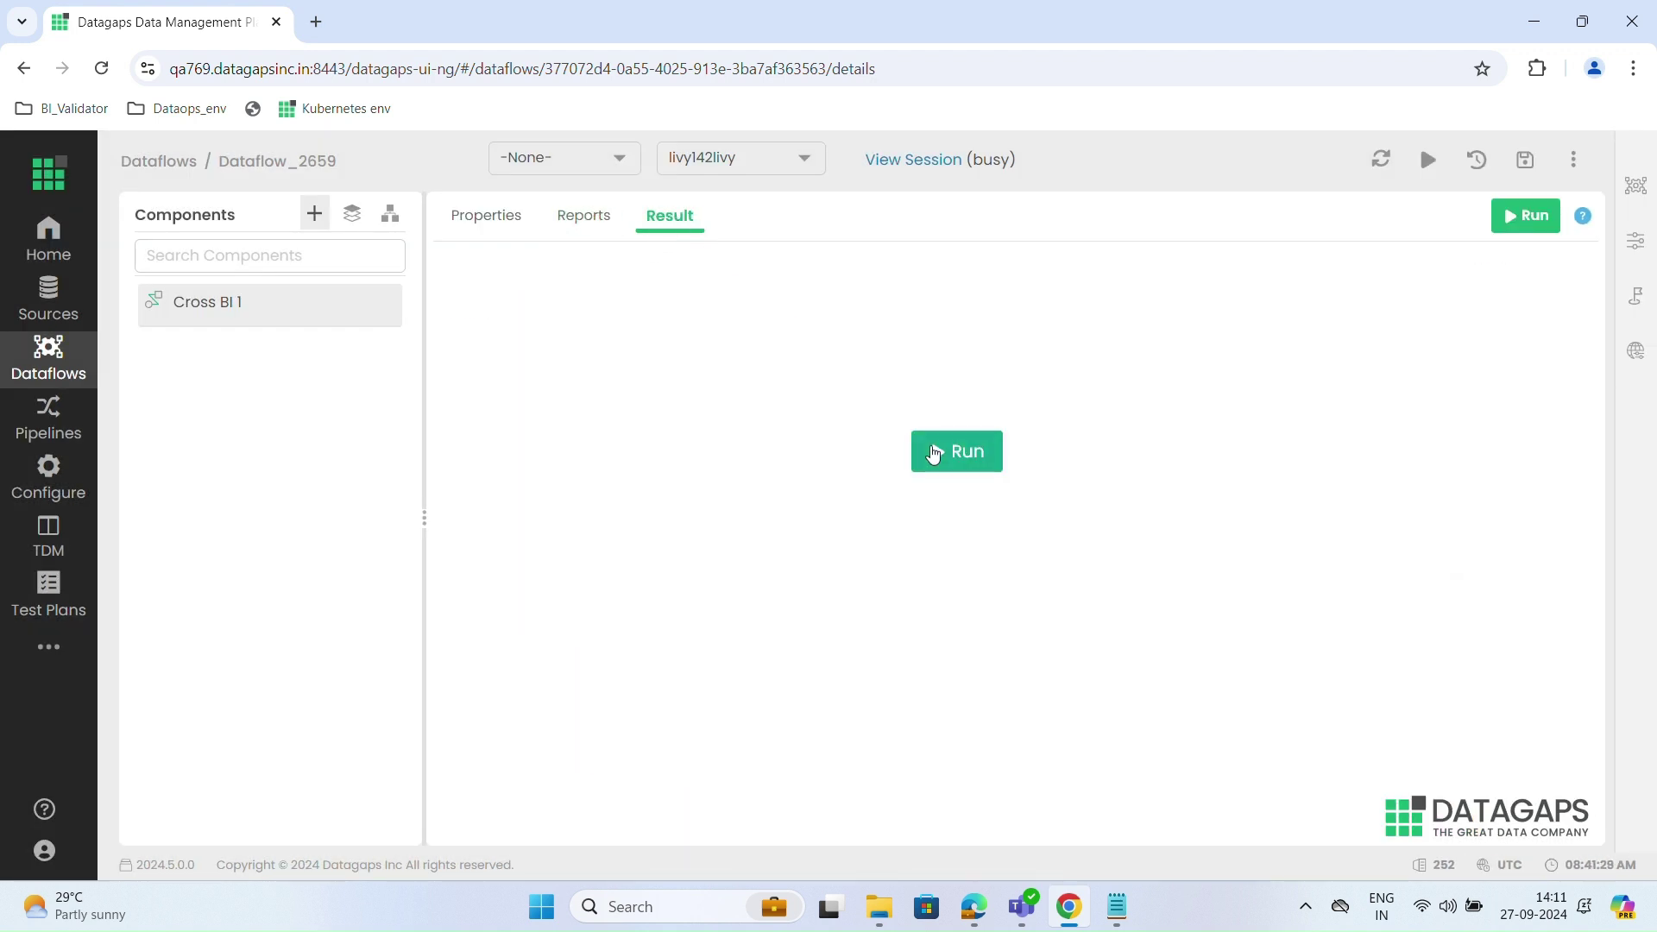
pyautogui.click(936, 454)
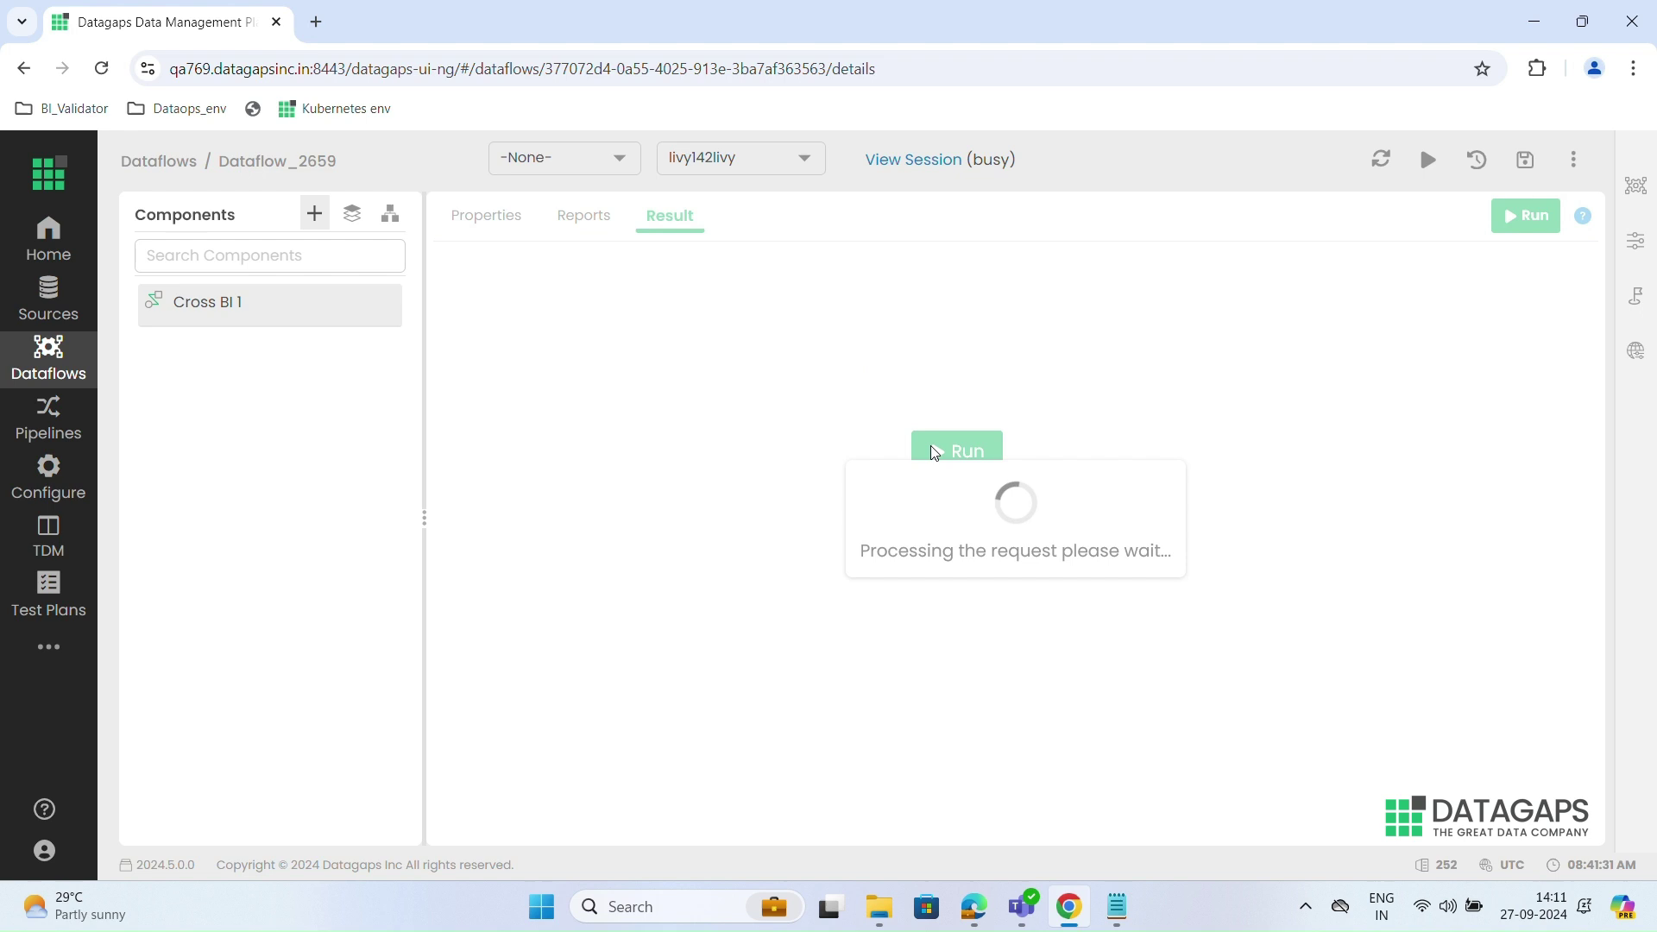